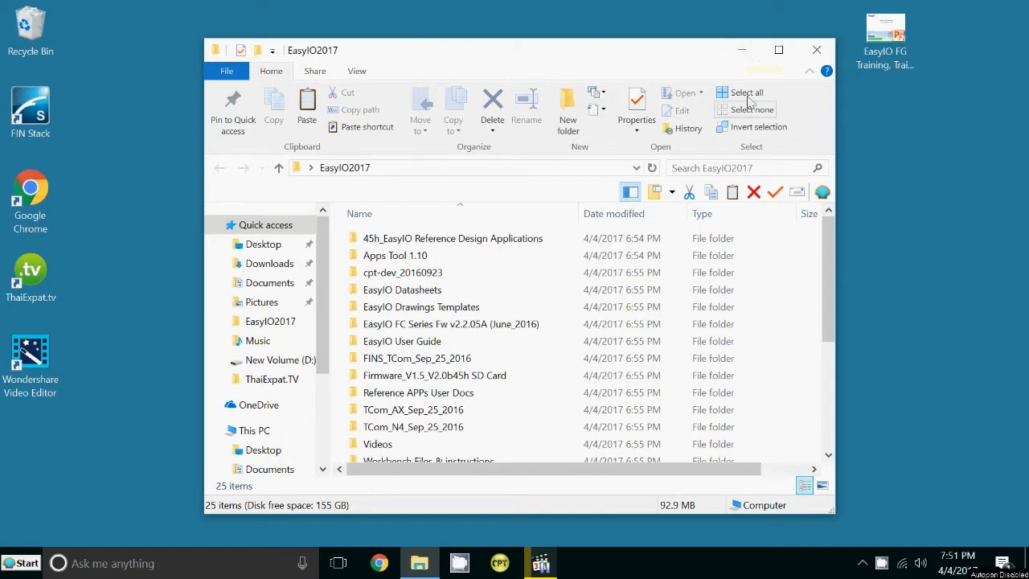
Maximize the EasyIO2017 folder and select the 64-bit FileZilla_3.24.0 installer.
left_click(777, 53)
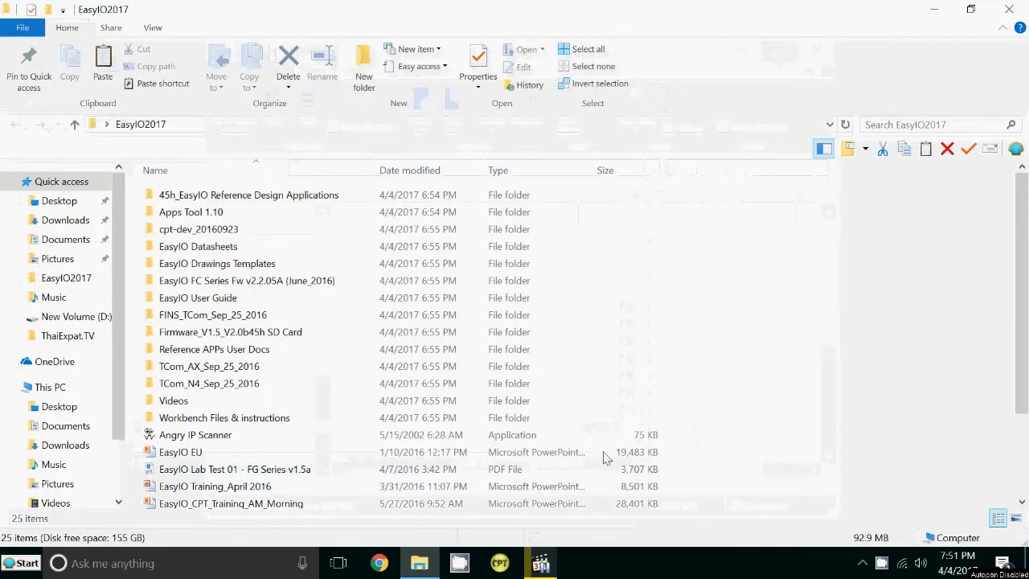
scroll(601, 383, "down", 2)
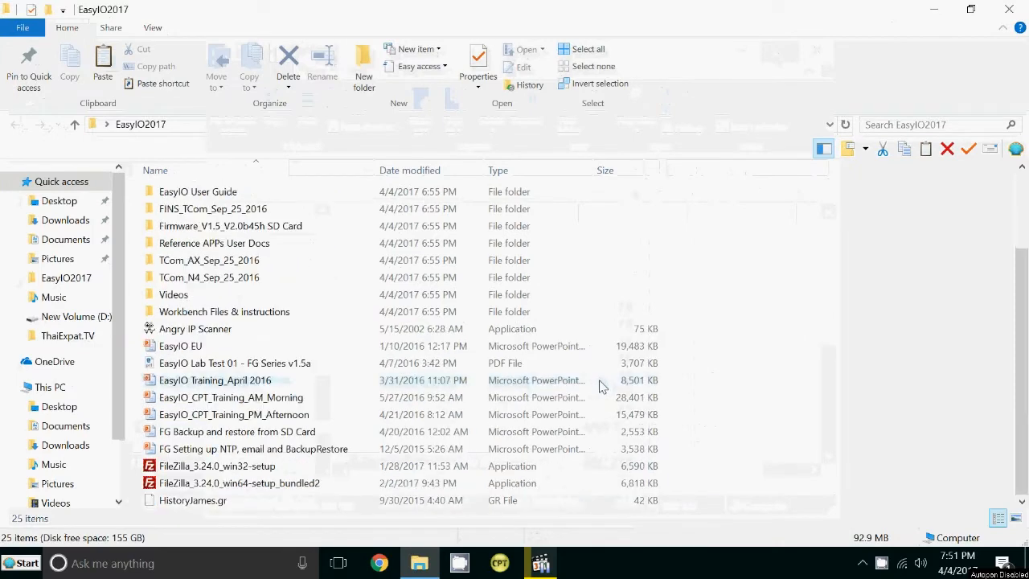
left_click(322, 464)
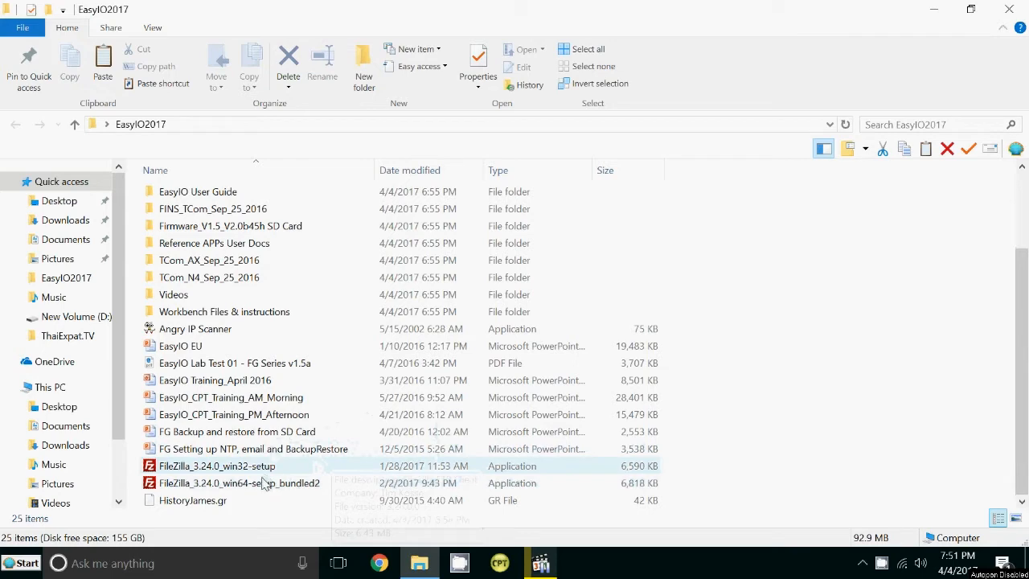
left_click(250, 486)
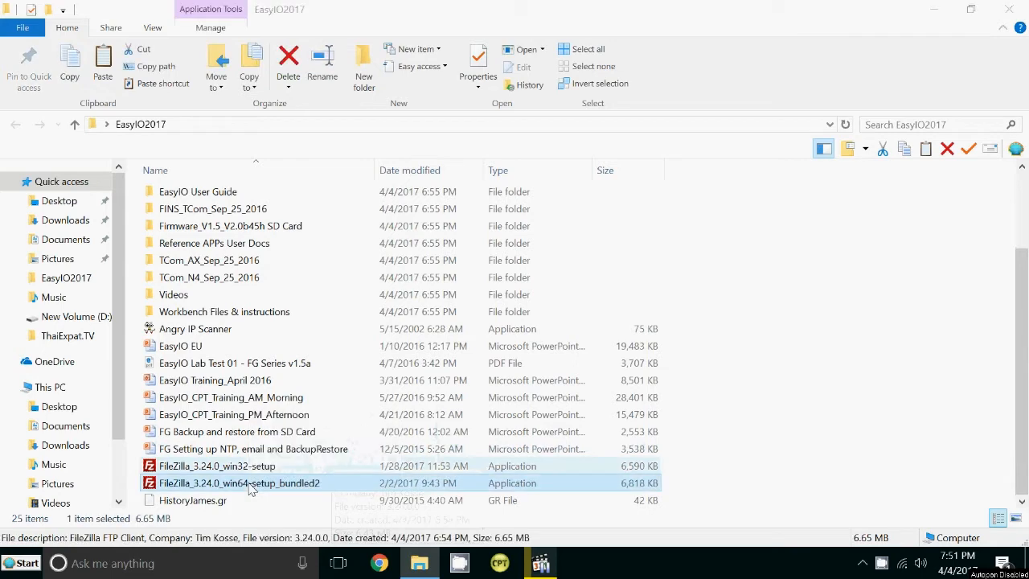
Install FileZilla 3.24.0 (win64), declining the offer and keeping default options, components and location.
double_click(250, 486)
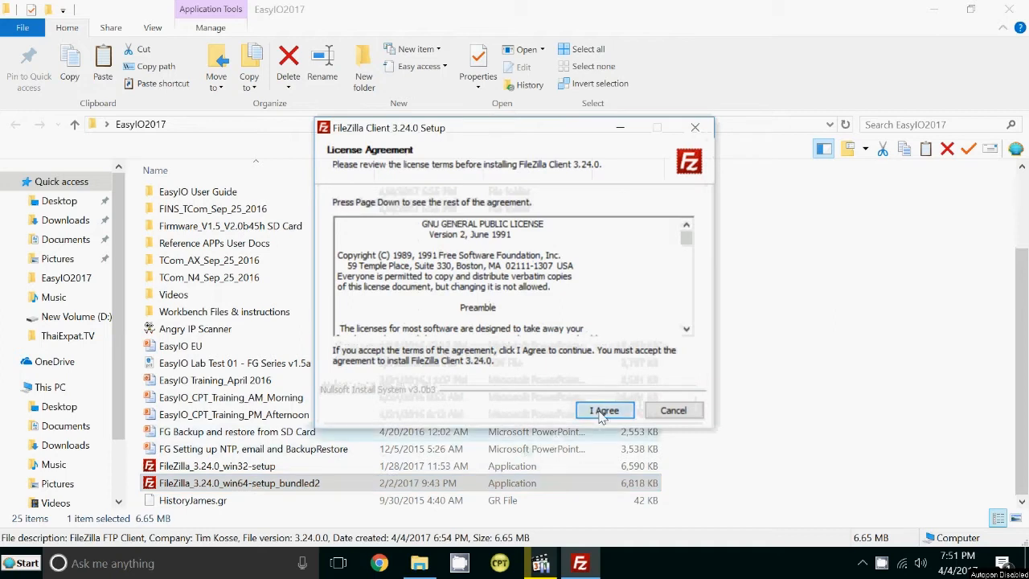
left_click(603, 412)
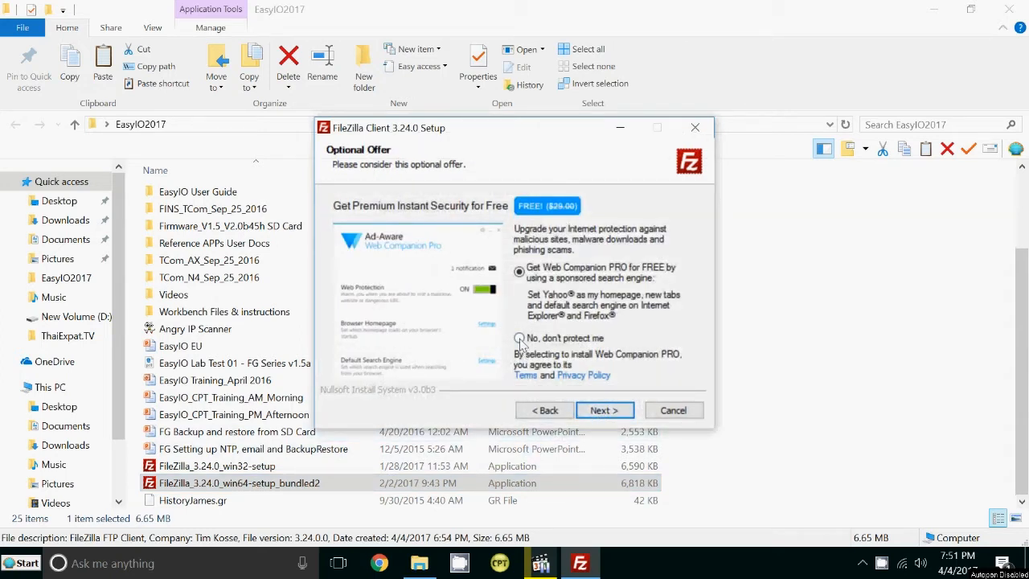
left_click(595, 411)
left_click(595, 411)
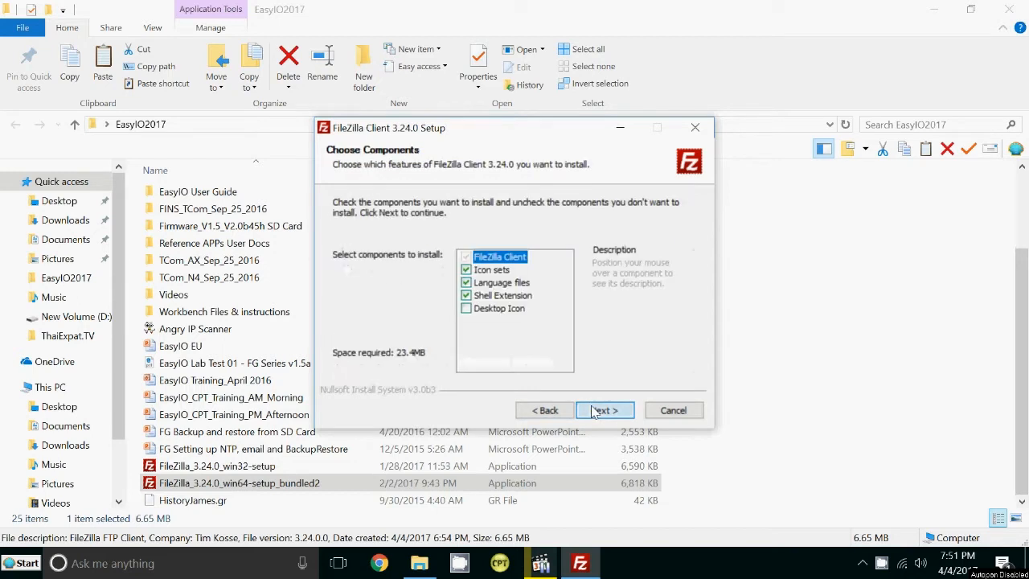
left_click(595, 411)
left_click(595, 411)
left_click(605, 410)
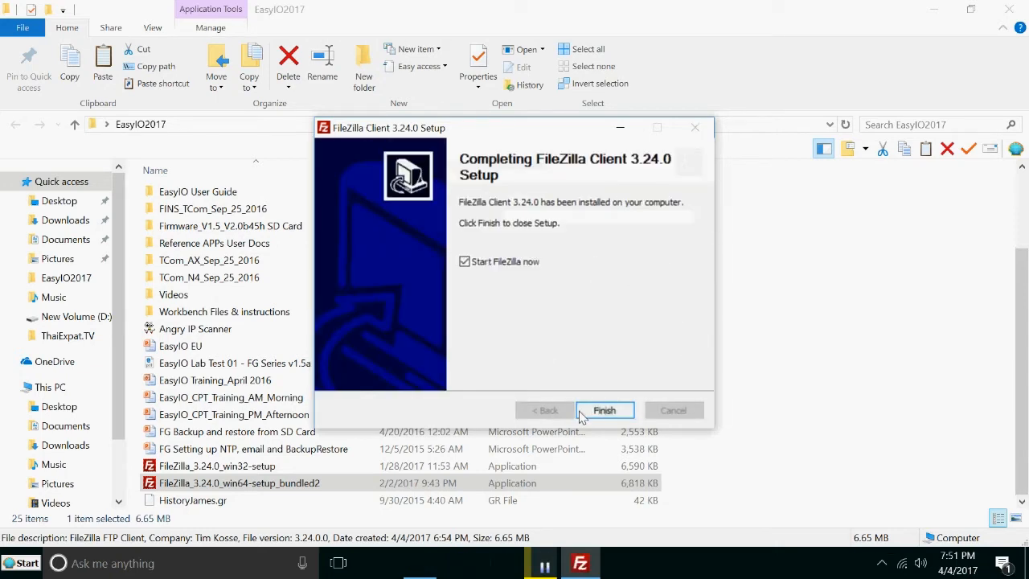
left_click(581, 415)
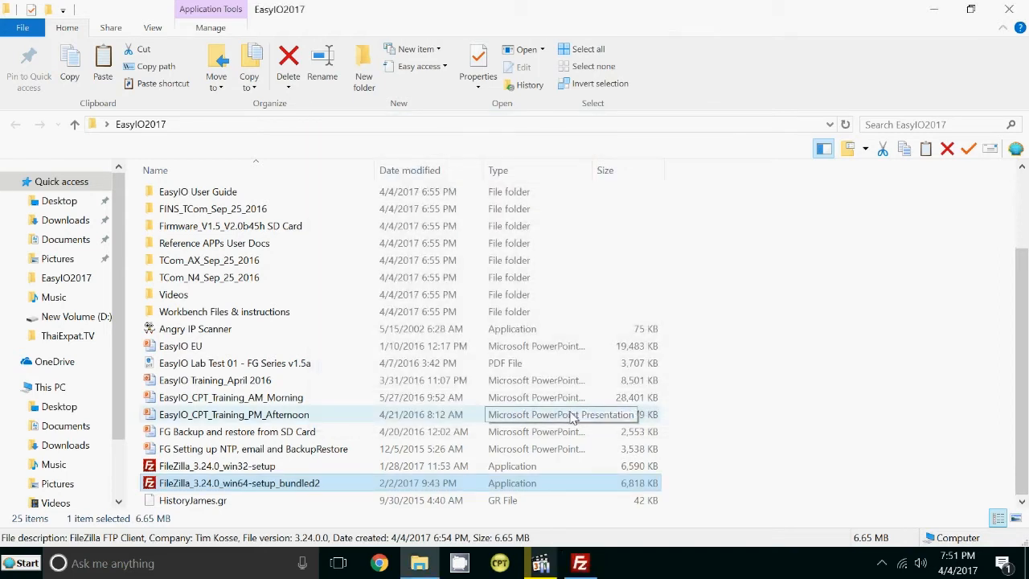
Open '04 EasyIO FG Series Firmware Upgrade v1.5' from EasyIO User Guide > 01 EasyIO FG Series.
scroll(475, 294, "up", 2)
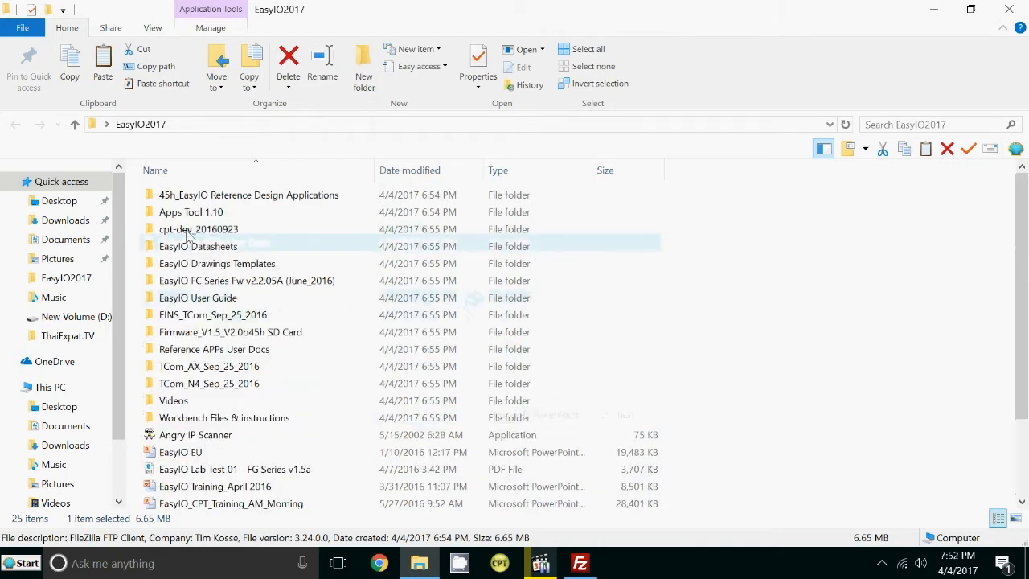
mouse_move(191, 235)
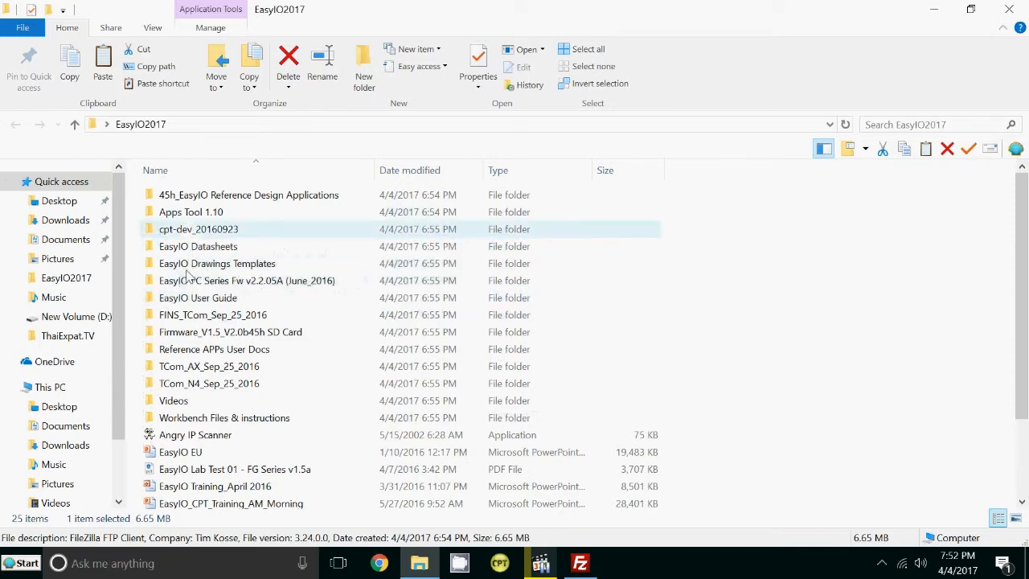
double_click(187, 297)
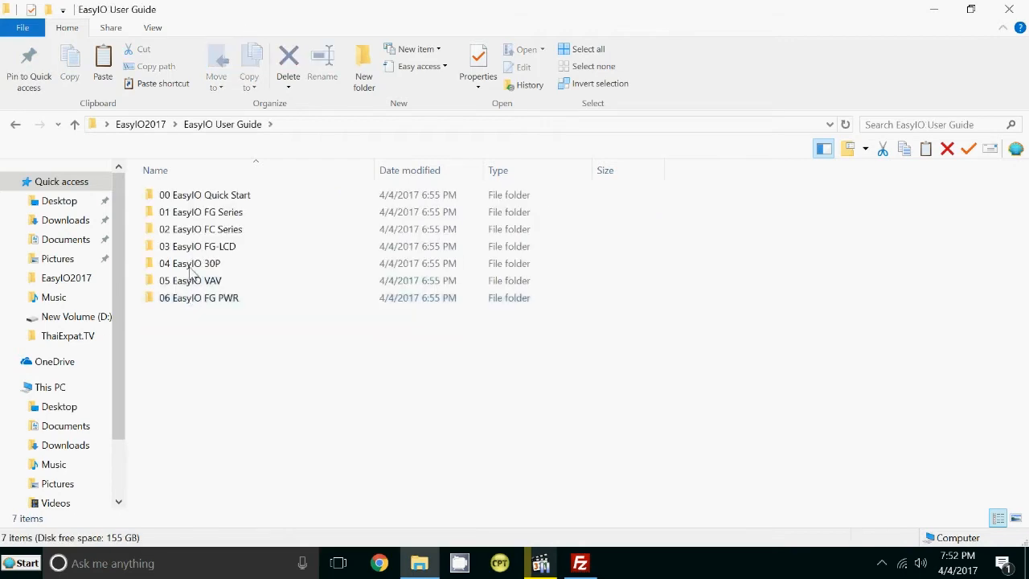
double_click(202, 206)
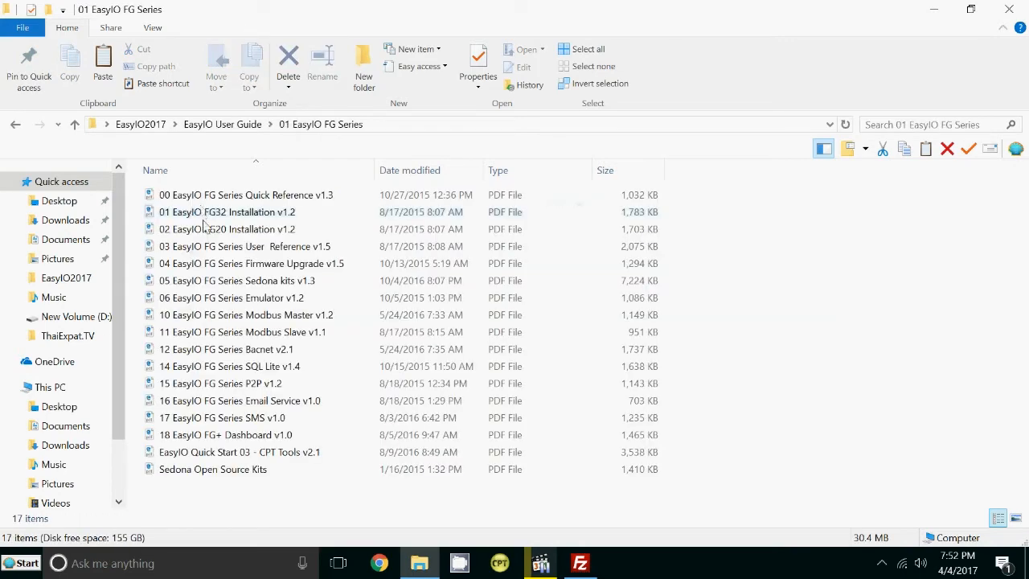
double_click(231, 264)
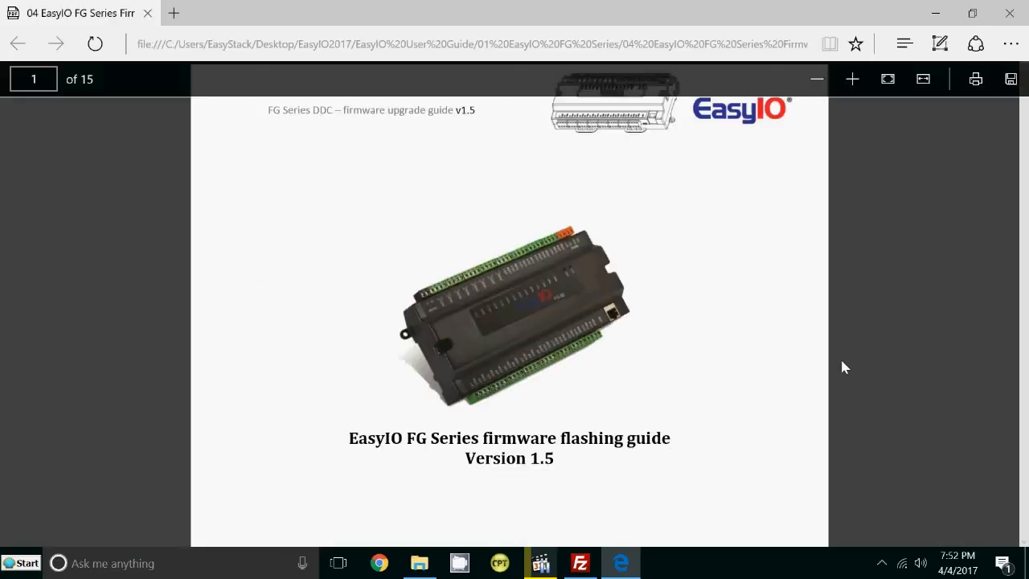
Page the firmware upgrade guide down to its Table of Contents, then close Edge.
scroll(636, 349, "down", 10)
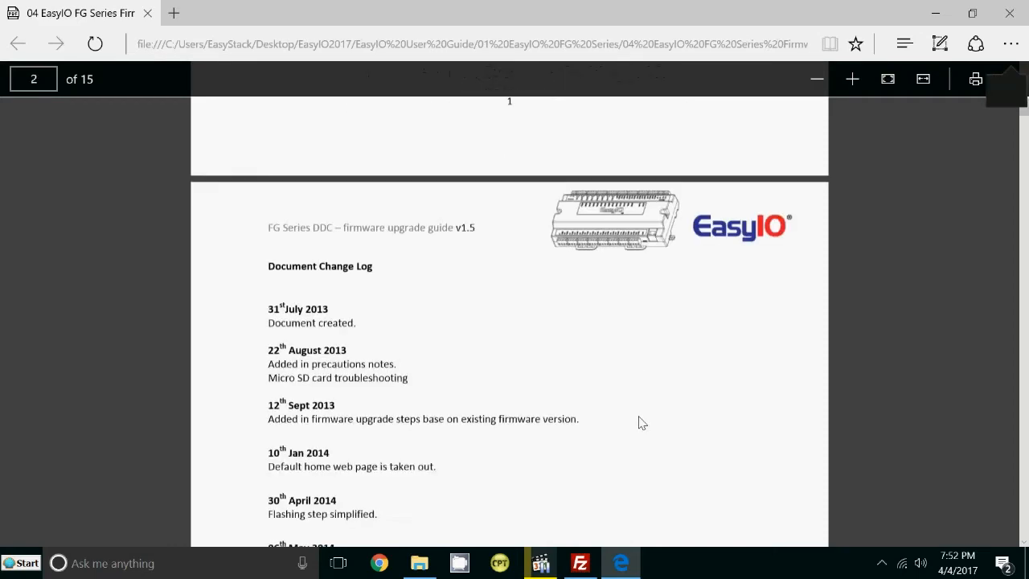
scroll(649, 426, "down", 15)
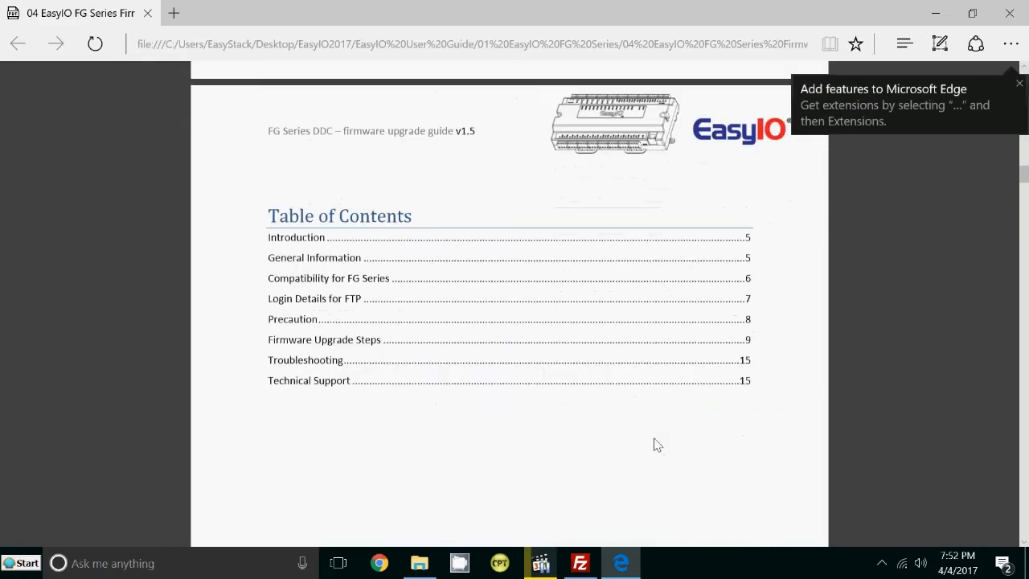
left_click(1009, 12)
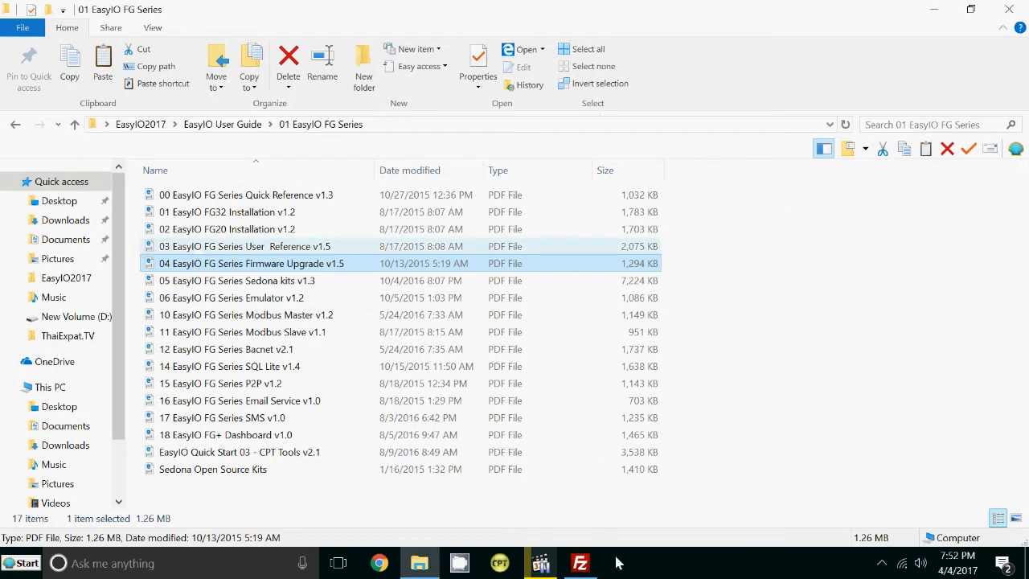
Dismiss FileZilla's welcome and update notices and open File > Site Manager.
left_click(580, 563)
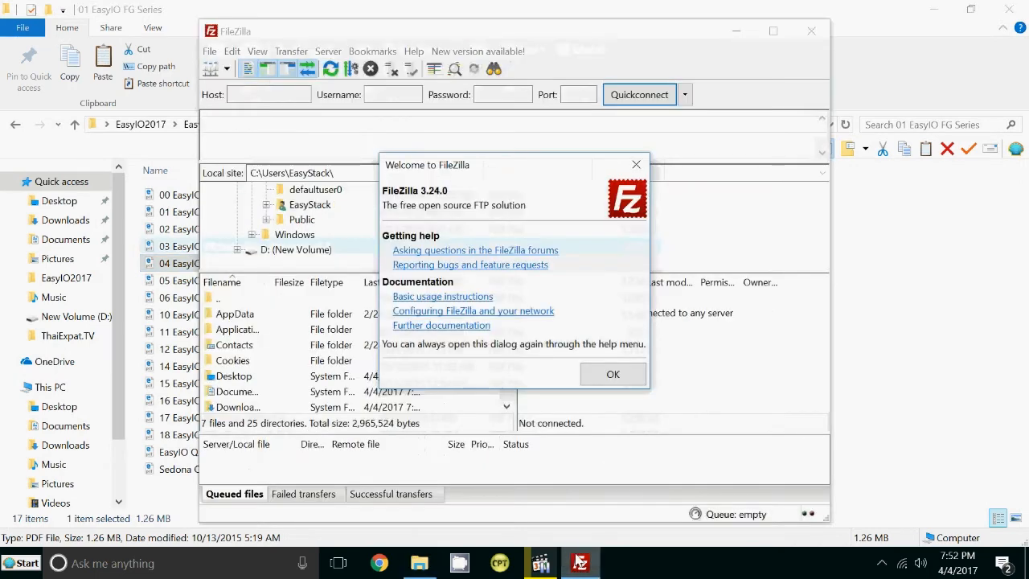
left_click(604, 372)
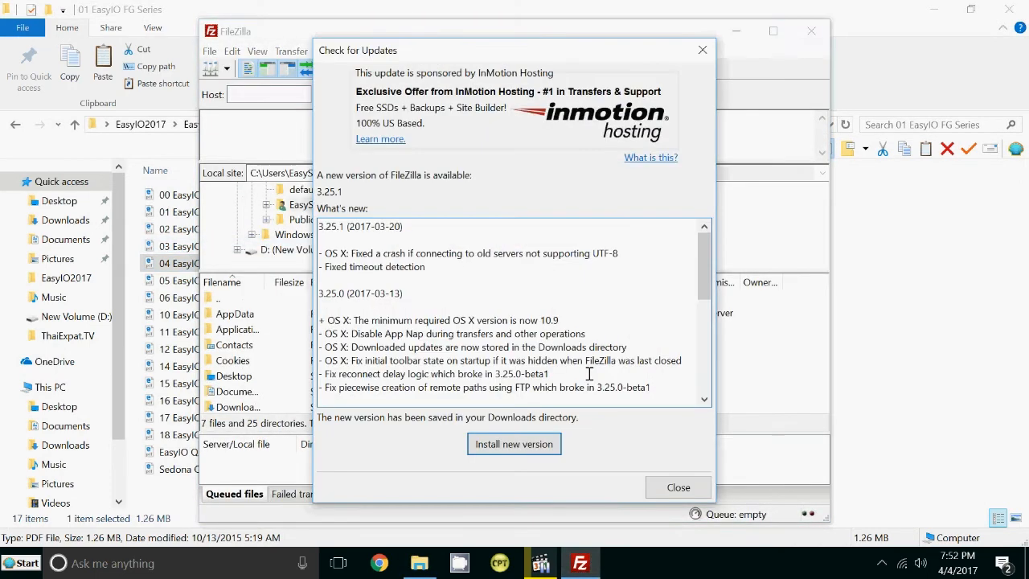
left_click(678, 487)
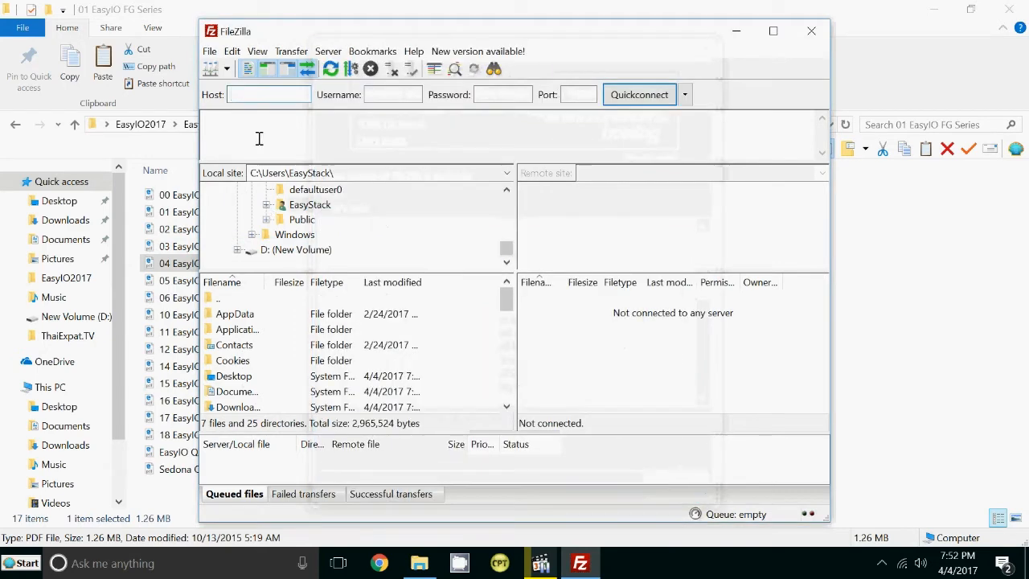
left_click(208, 53)
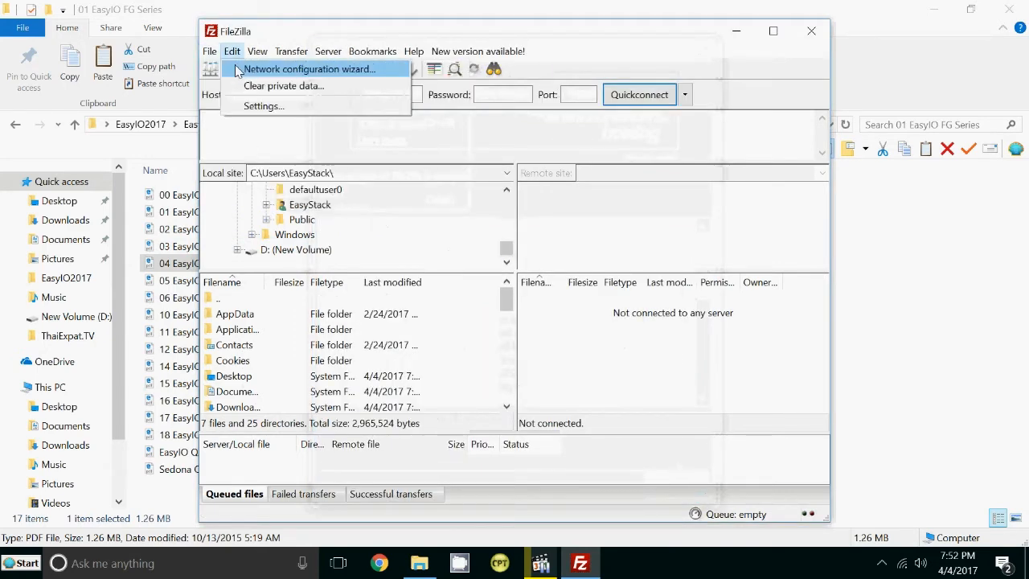
left_click(229, 69)
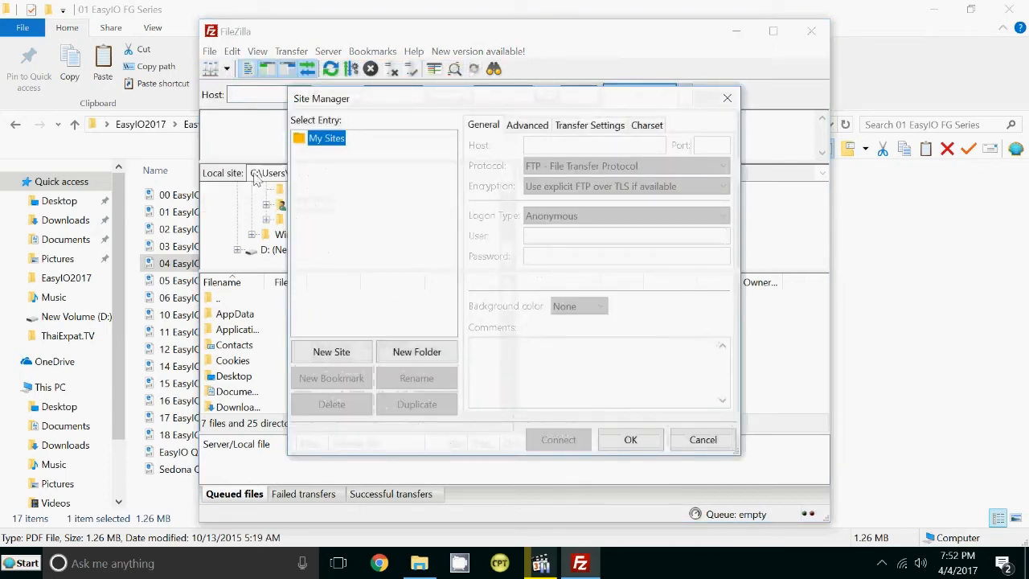
Add a new site named SDCard for 192.168.10.11 using plain unencrypted FTP.
left_click(325, 353)
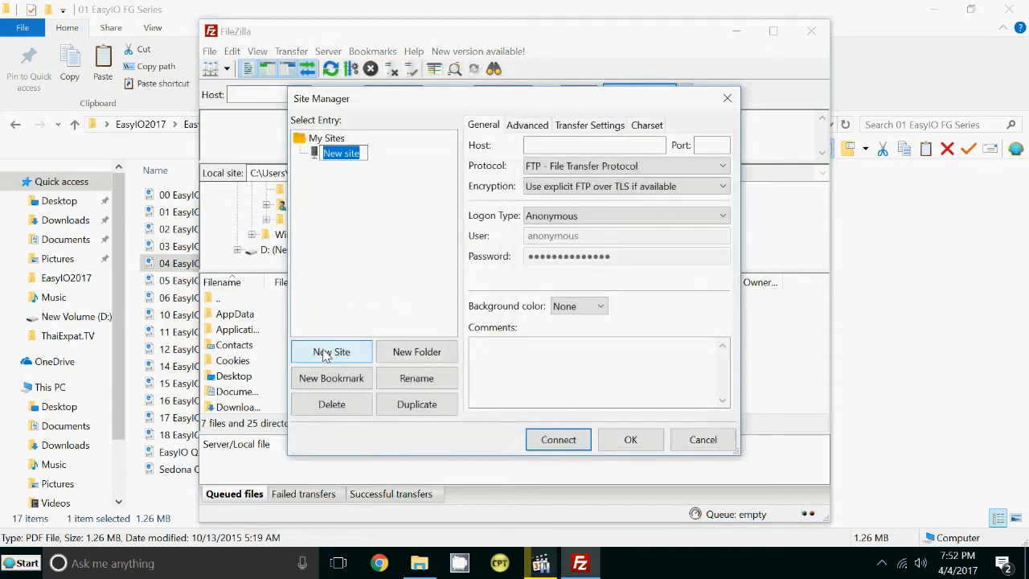
type("SD")
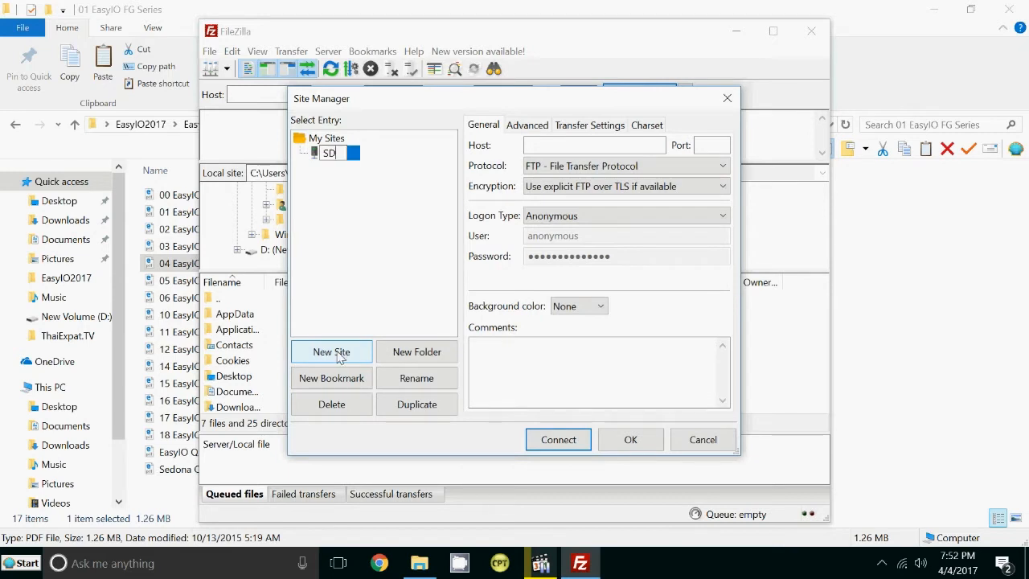
type("Card")
left_click(566, 144)
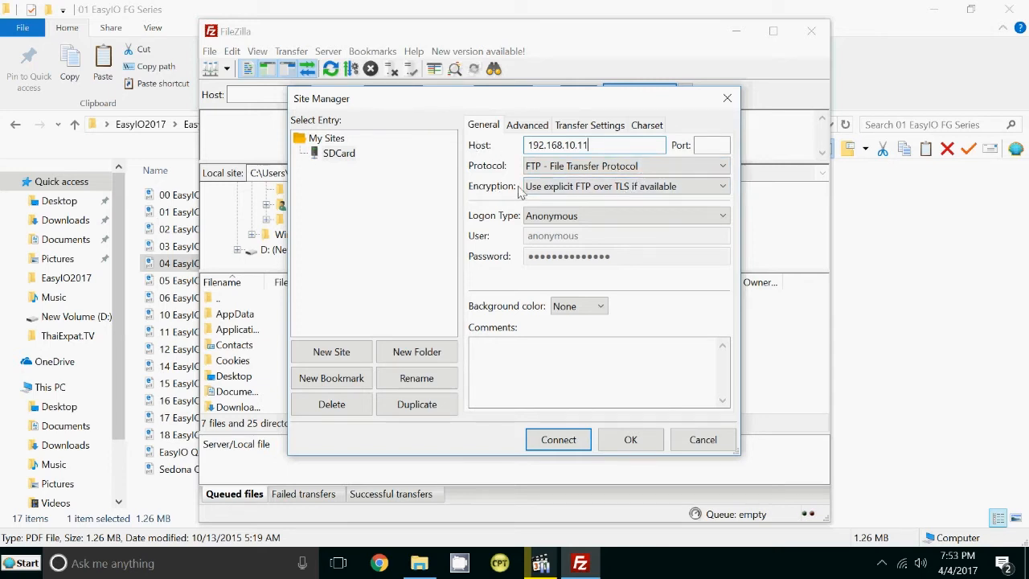
left_click(572, 187)
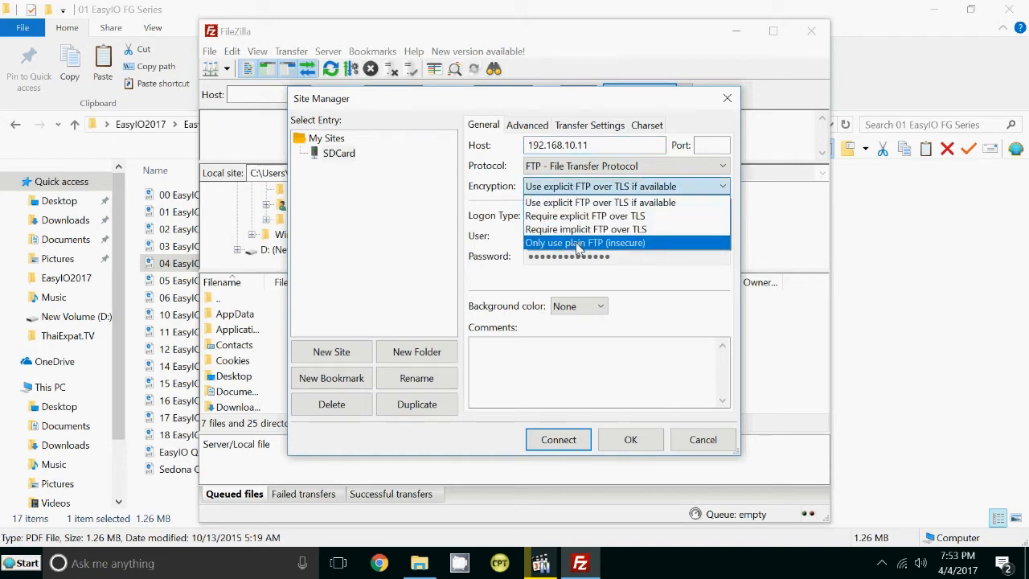
left_click(577, 243)
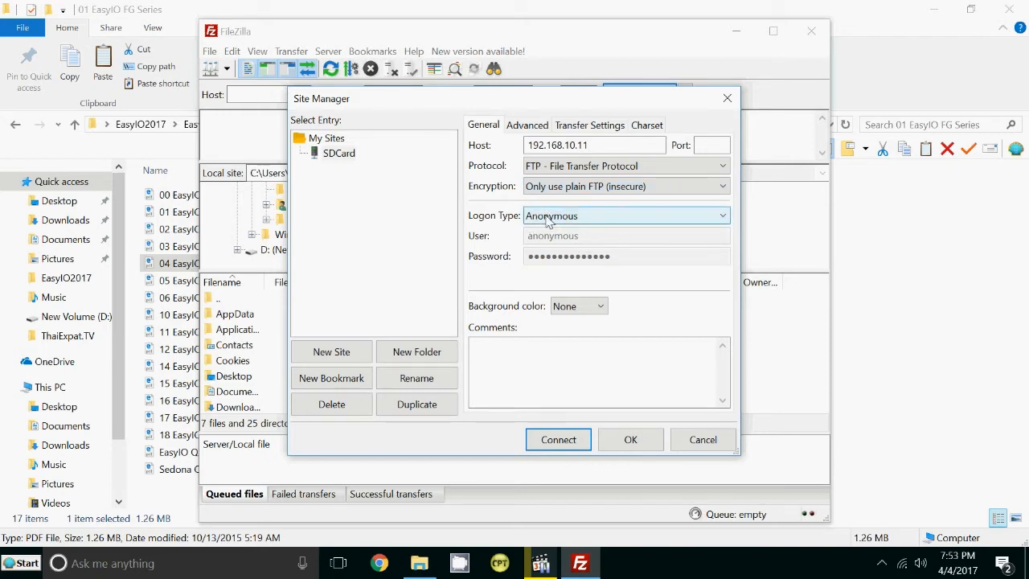
Set the logon type to Normal and enter the user name and account password.
left_click(547, 221)
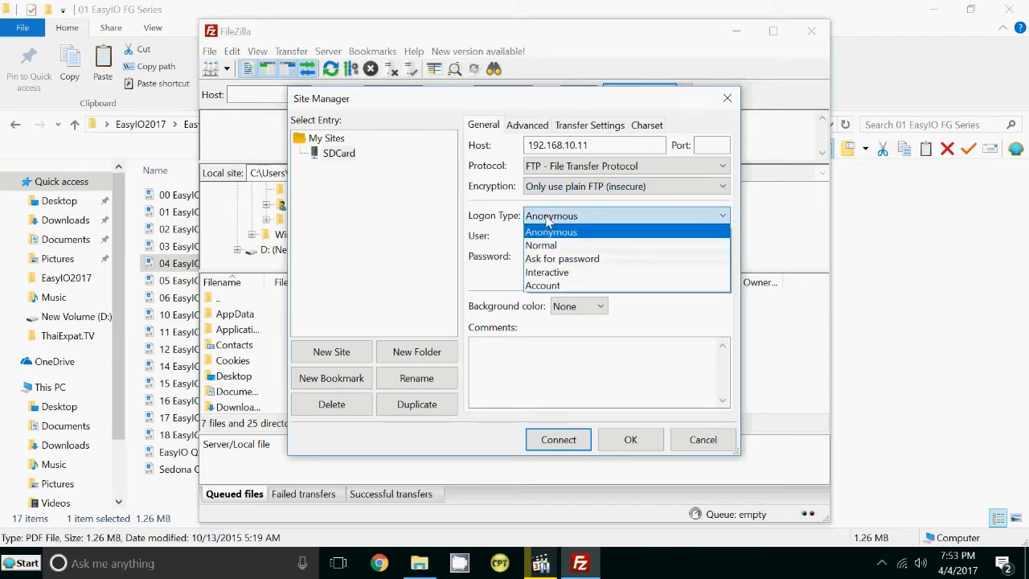
left_click(549, 246)
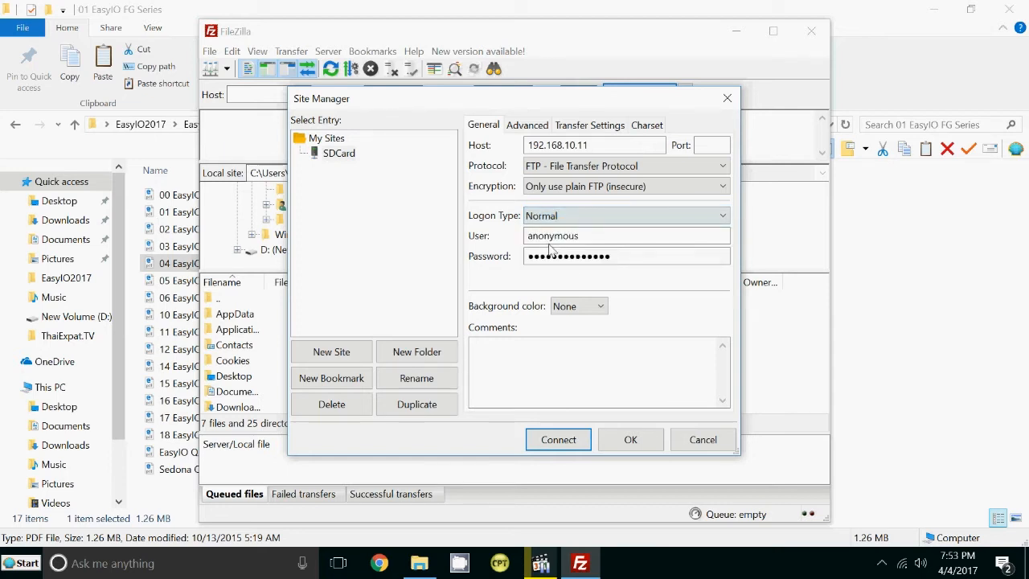
double_click(562, 235)
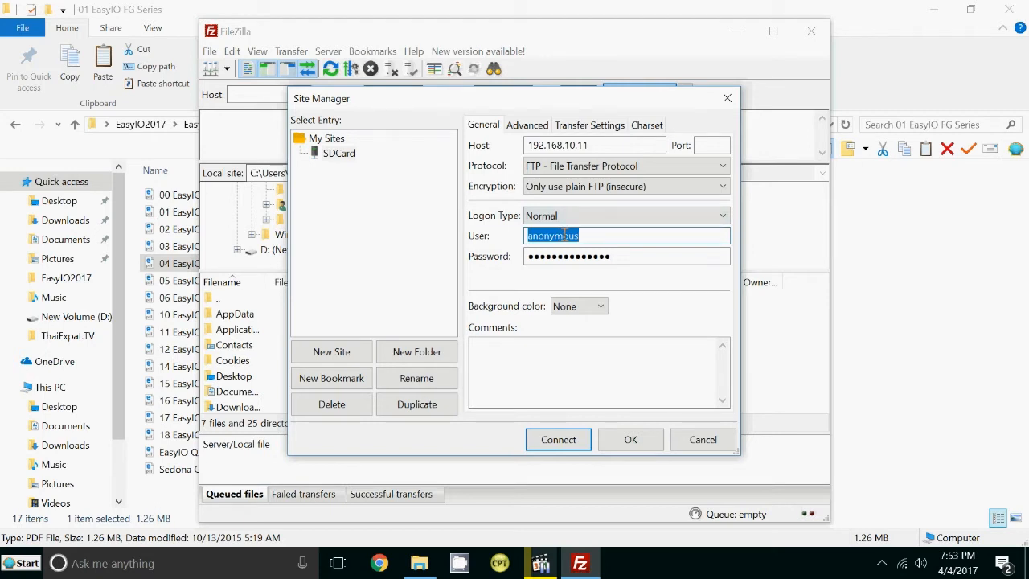
type("sdcard")
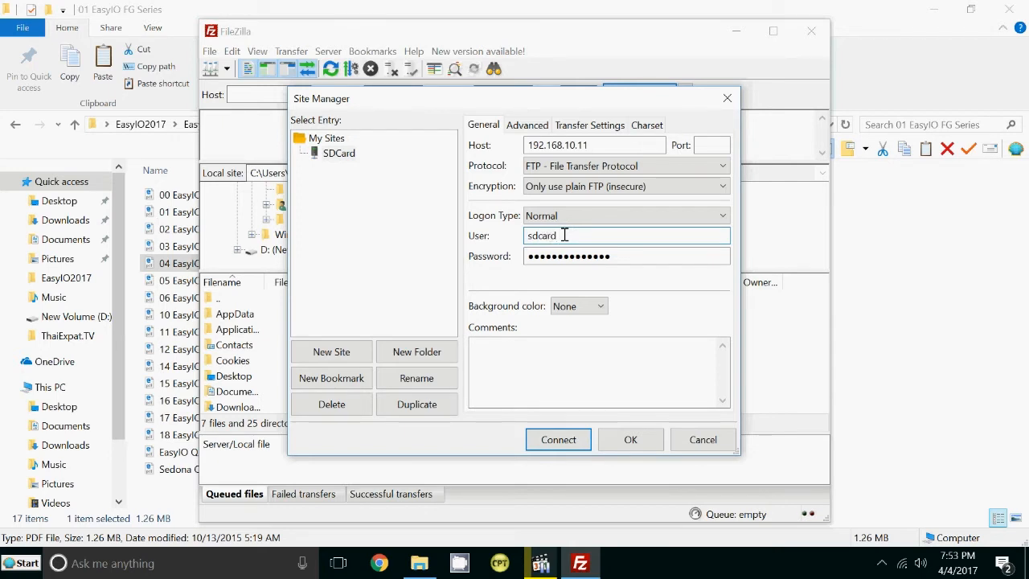
left_click(592, 258)
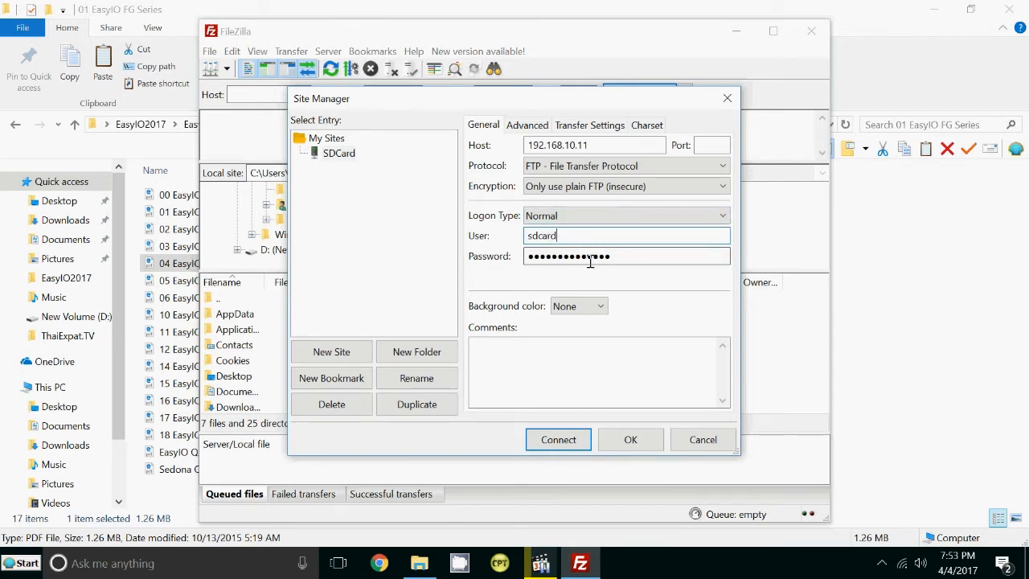
double_click(590, 258)
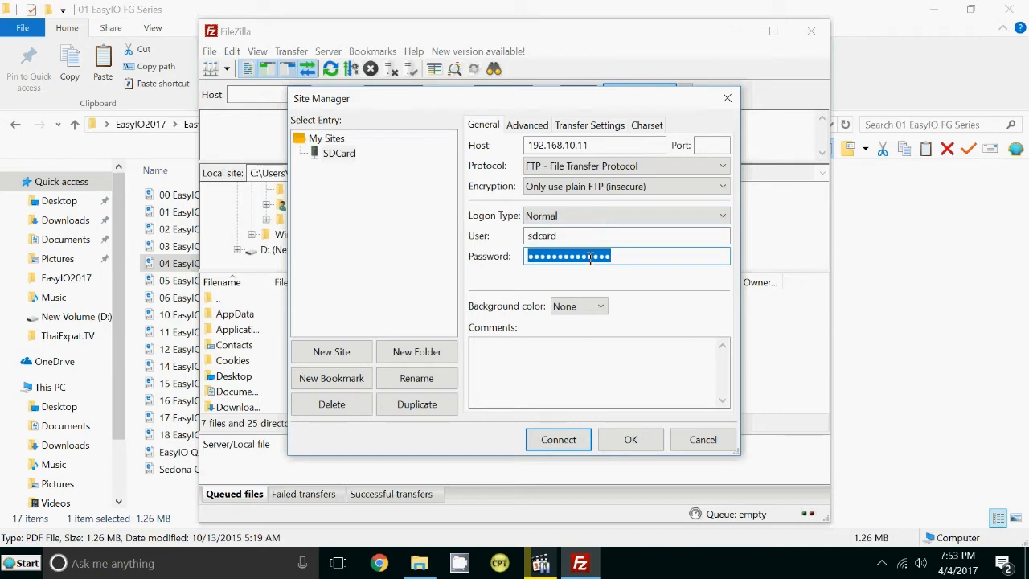
type("sd")
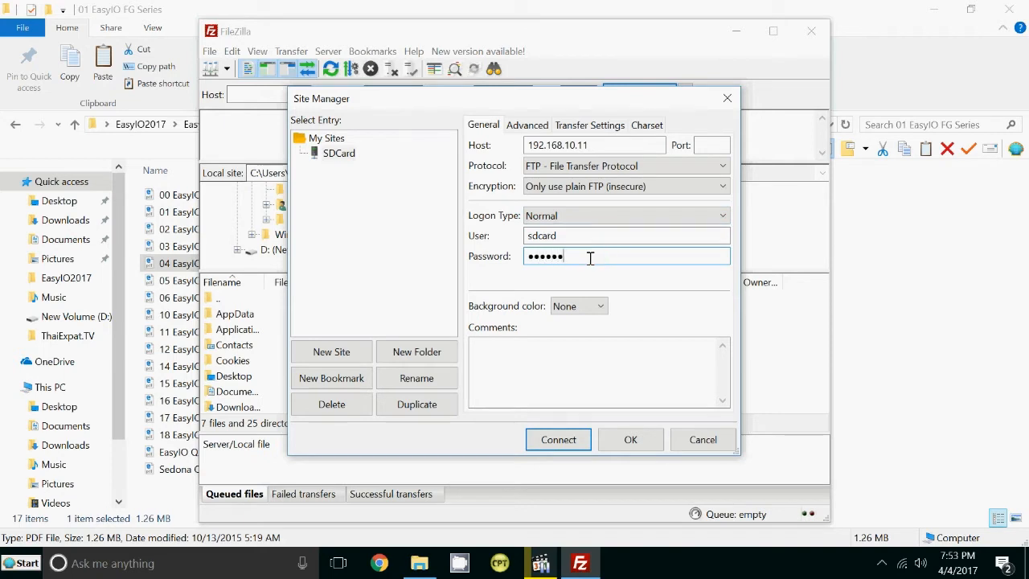
Connect to the SDCard site, maximize FileZilla, and open the remote fg320 folder.
left_click(580, 439)
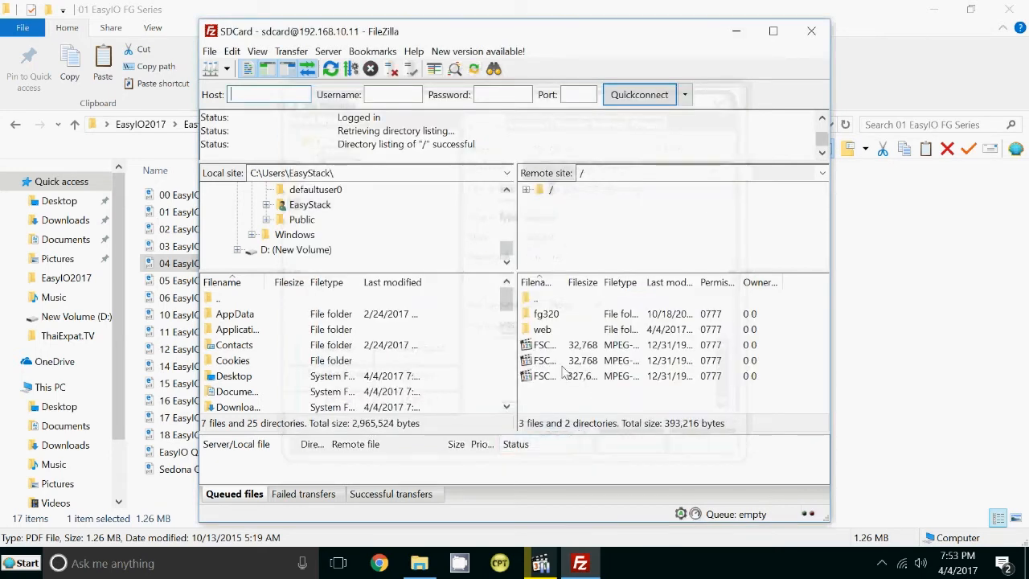
left_click(773, 33)
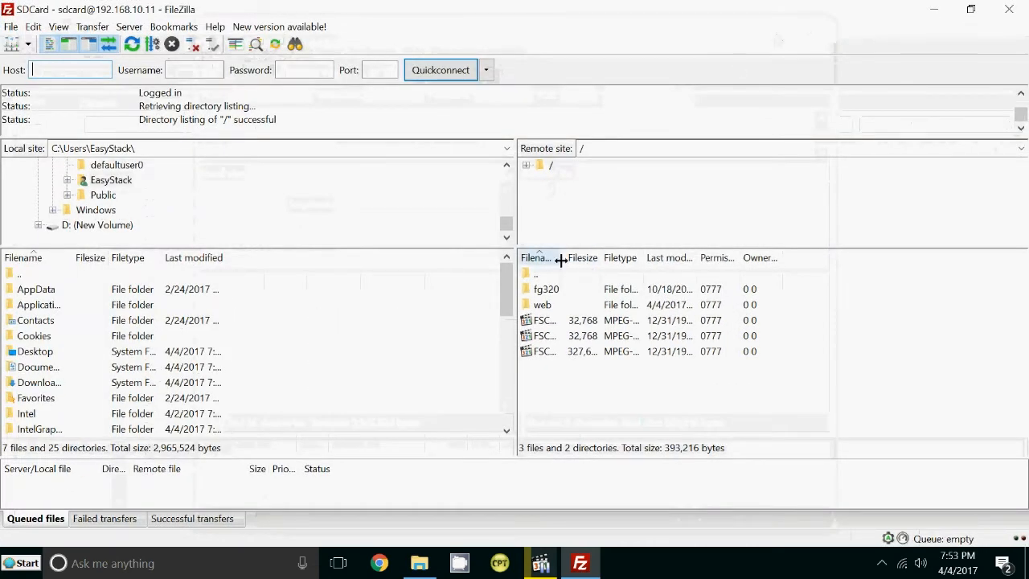
left_click_drag(561, 260, 612, 258)
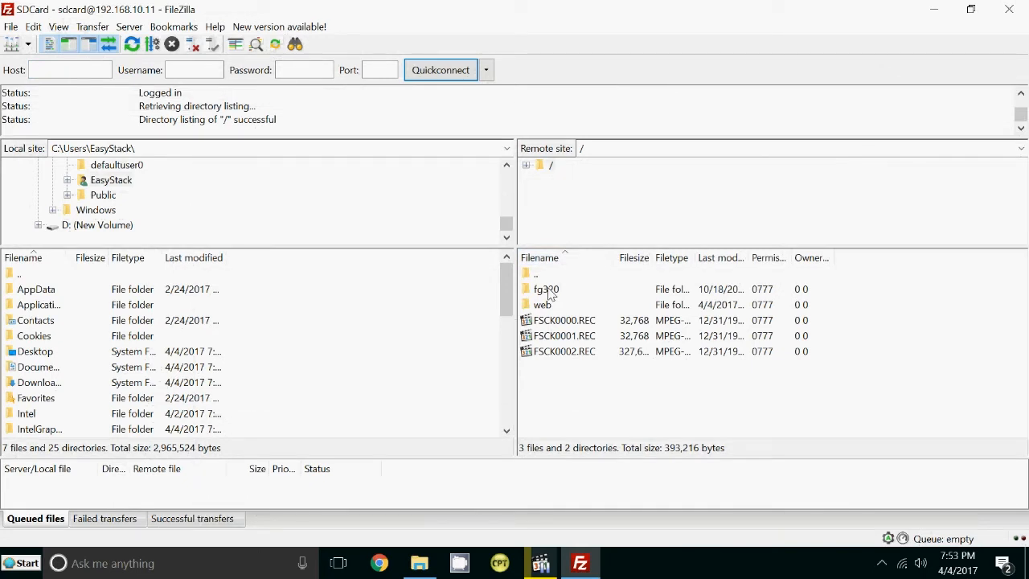
double_click(547, 289)
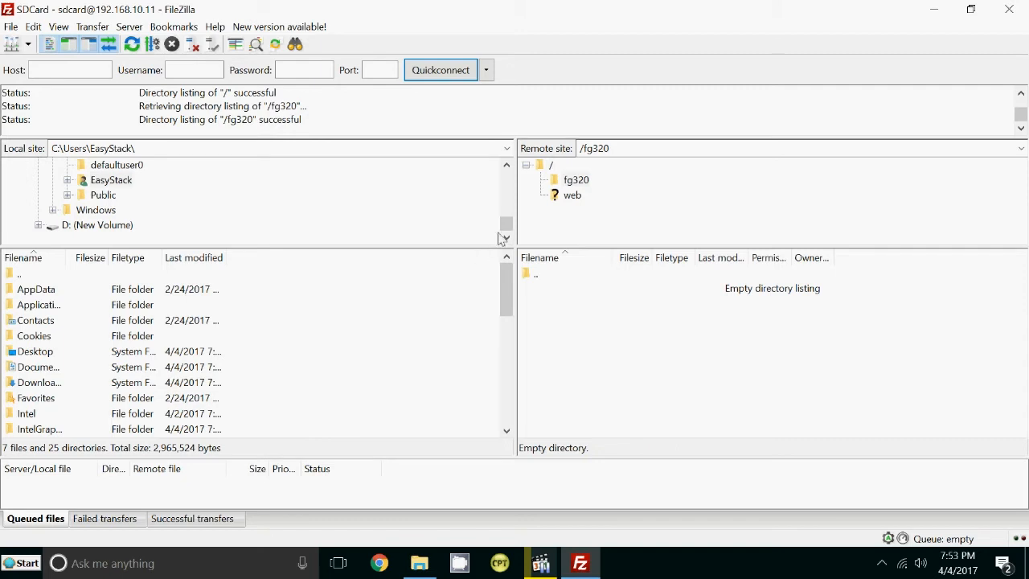
Expand EasyStack > Desktop > EasyIO2017 in the local tree and widen the file name column.
left_click_drag(510, 229, 511, 223)
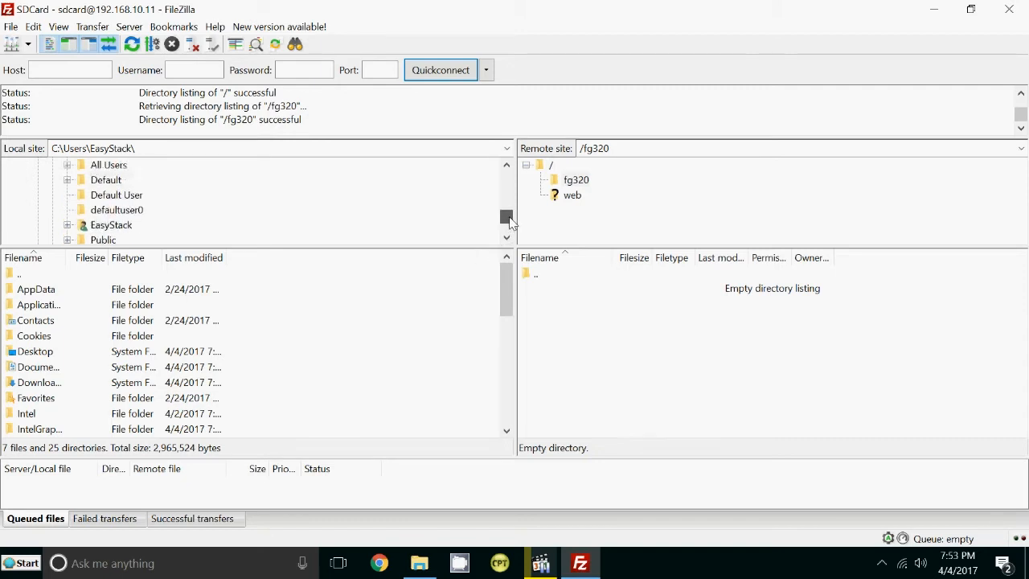
left_click(68, 230)
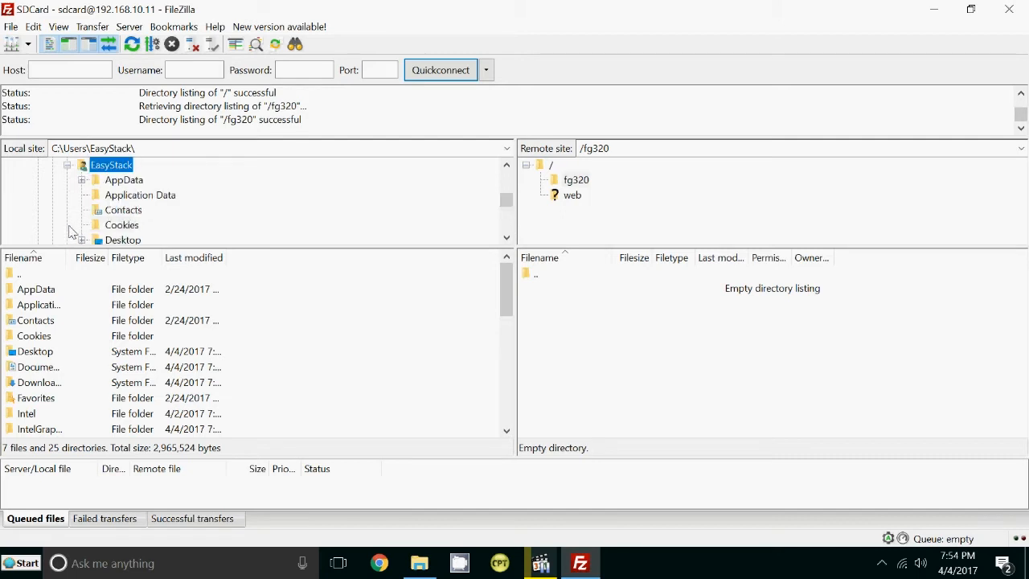
left_click(510, 225)
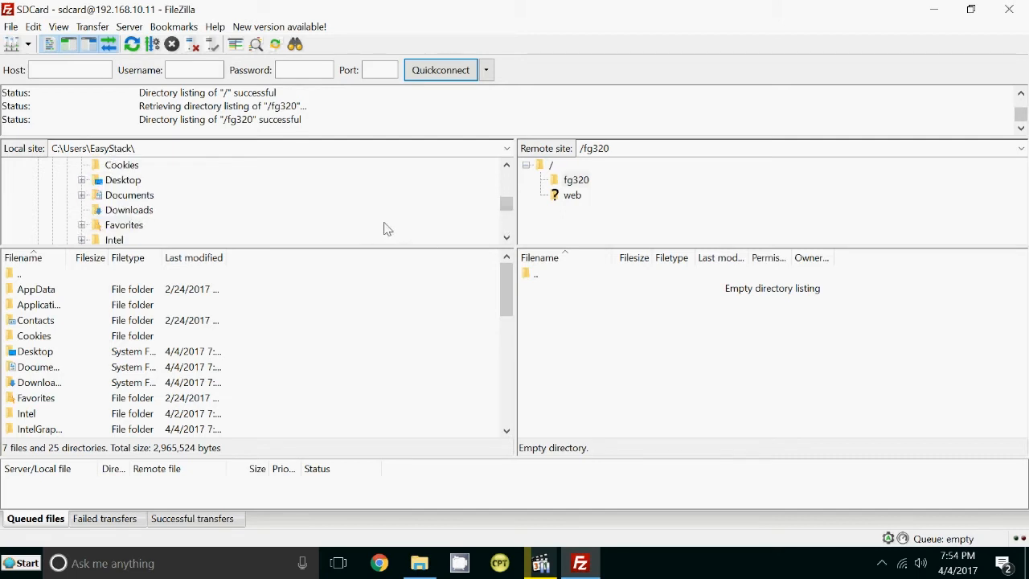
left_click(81, 180)
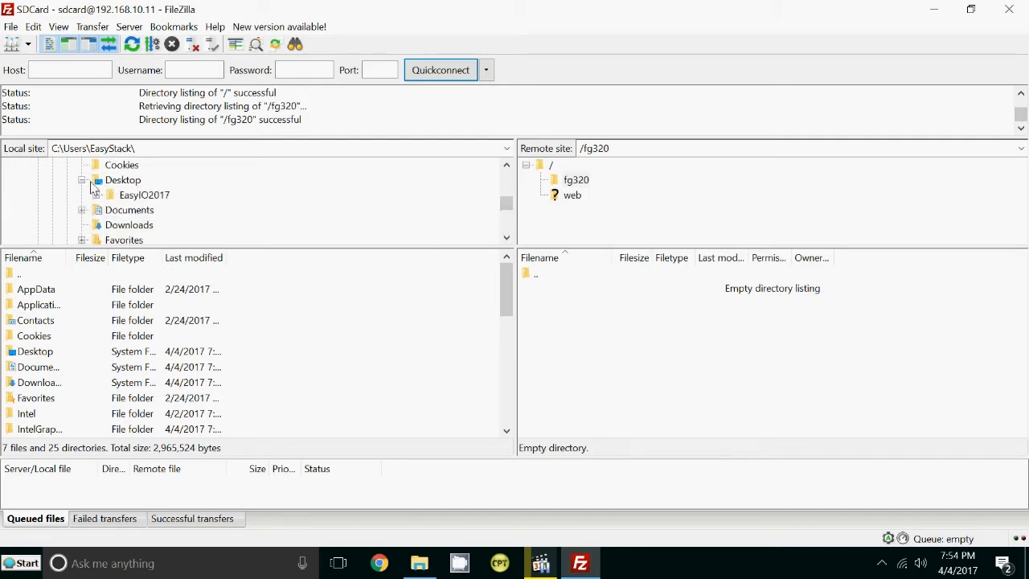
left_click(133, 196)
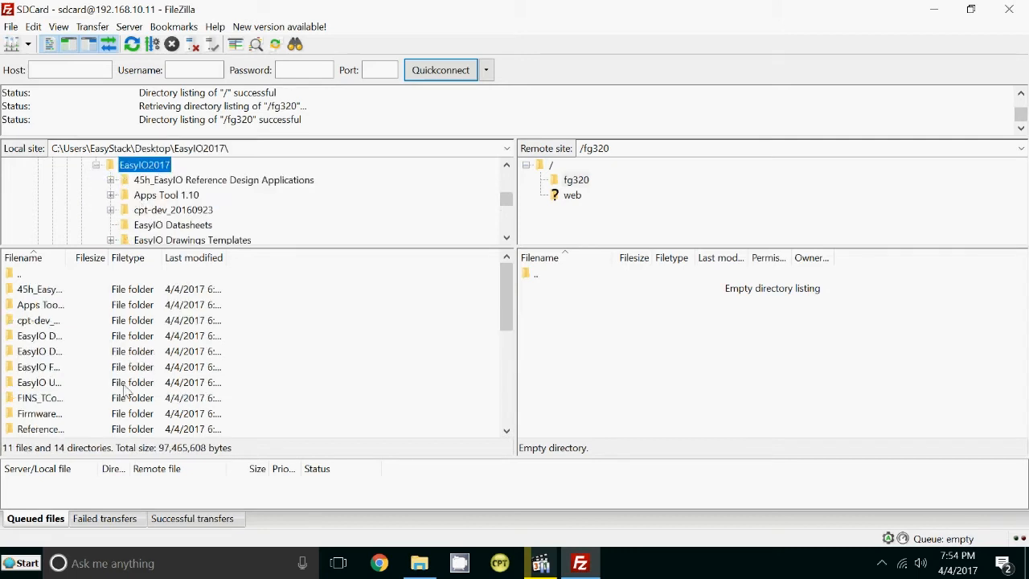
left_click_drag(68, 258, 245, 259)
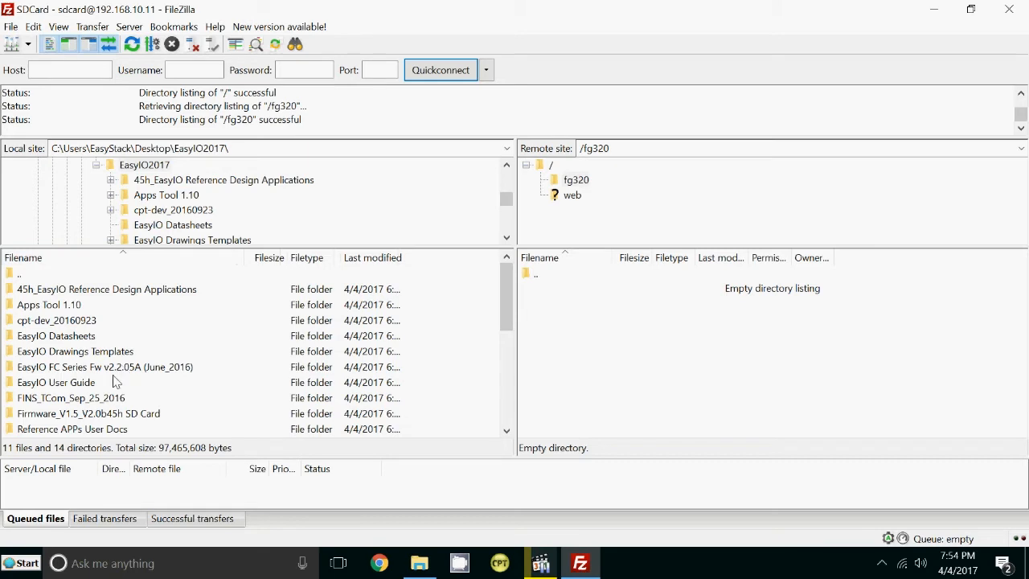
Open Firmware_V1.5_V2.0b45h SD Card > V2.0b45h > Flashing and select all four files.
double_click(46, 413)
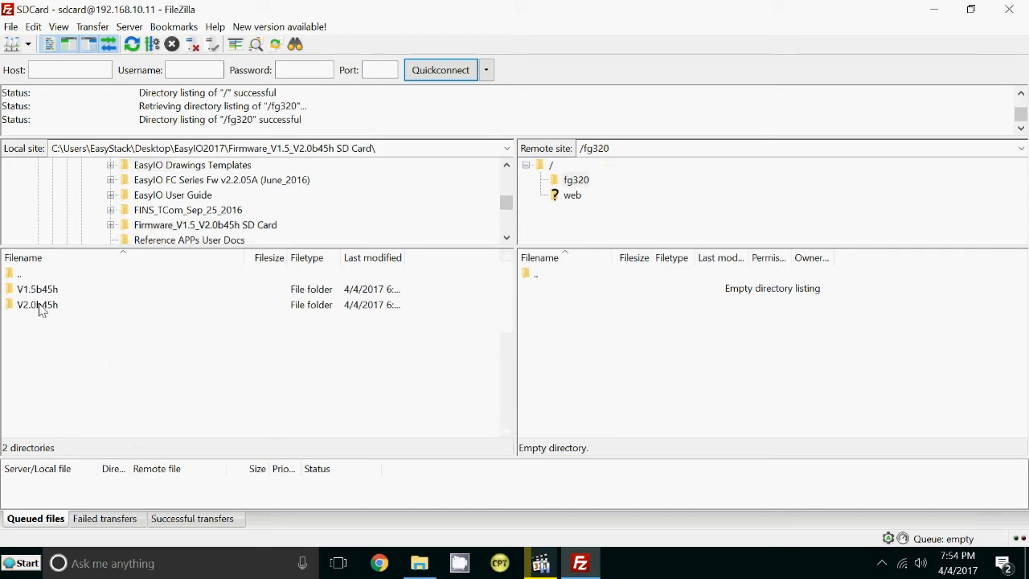
double_click(41, 311)
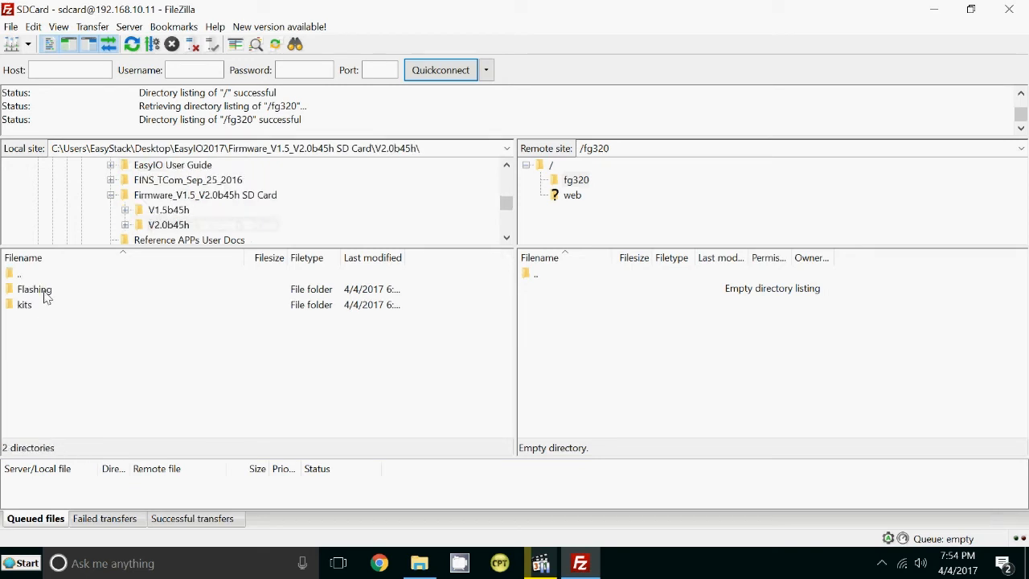
double_click(46, 291)
left_click(46, 291)
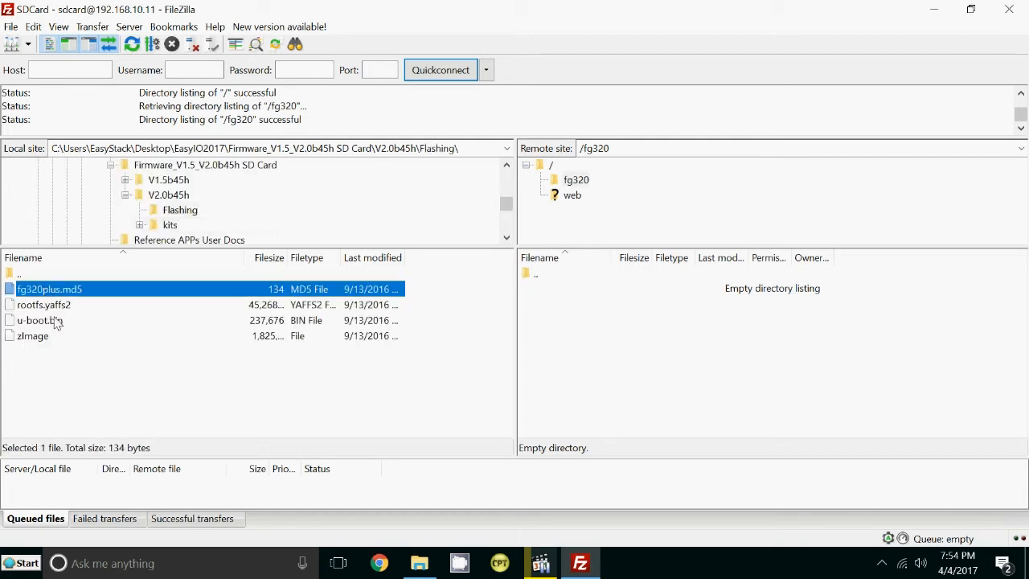
key("shift+Down")
key("shift+Down")
key("shift+Down")
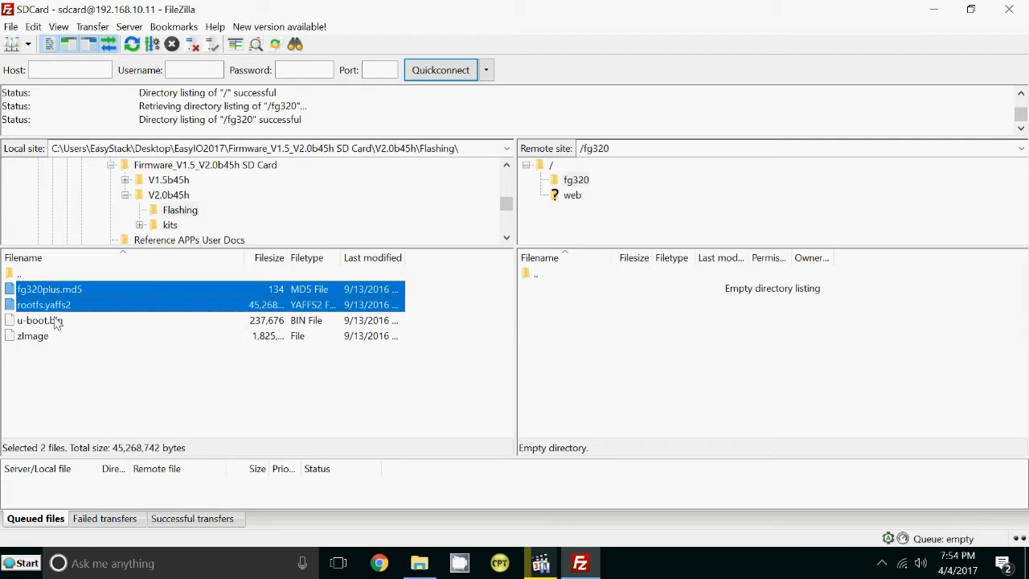
Upload fg320plus.md5, rootfs.yaffs2, u-boot.bin and zImage to /fg320, then switch to CPT Tools.
right_click(55, 308)
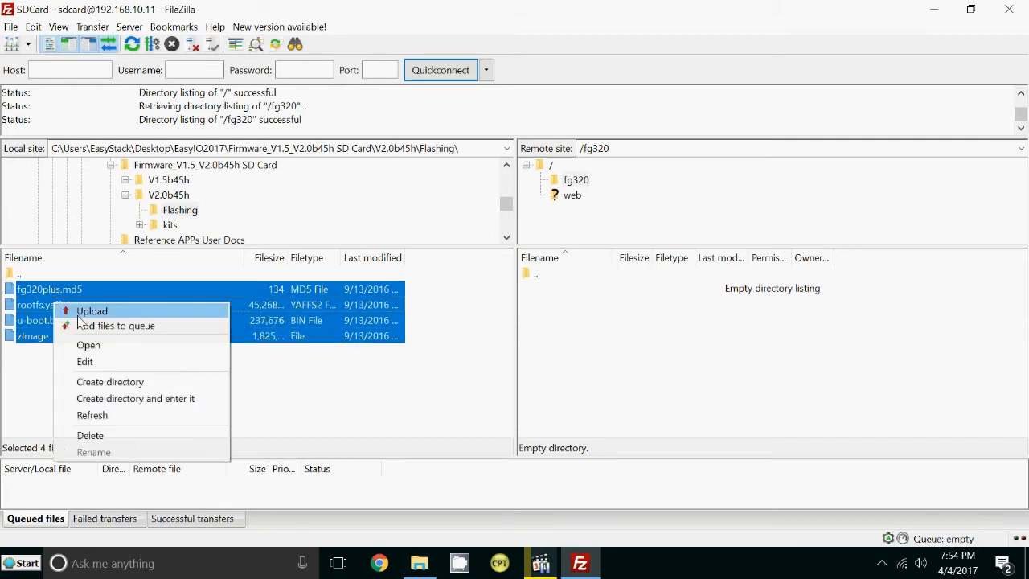
left_click(85, 312)
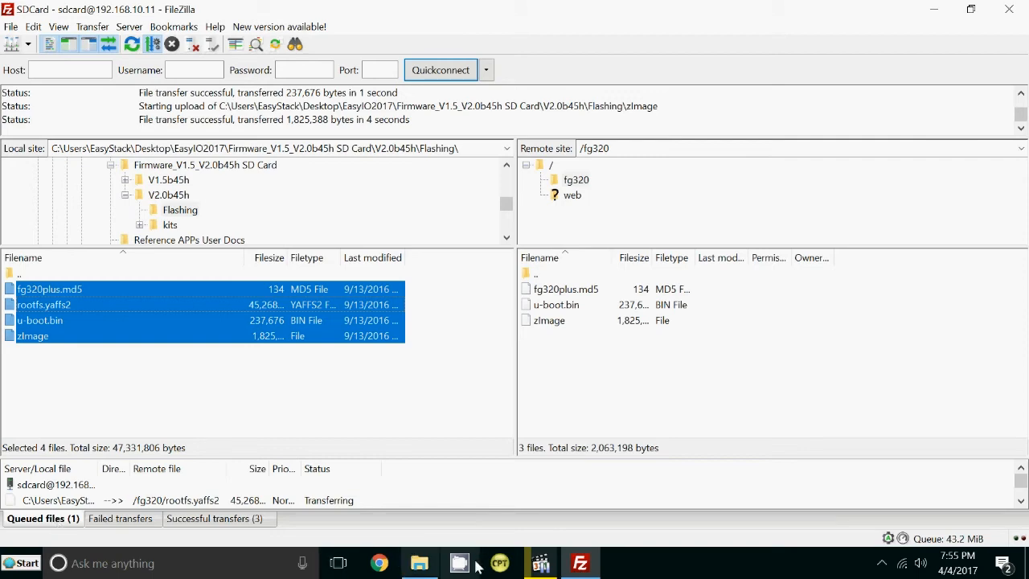
left_click(500, 564)
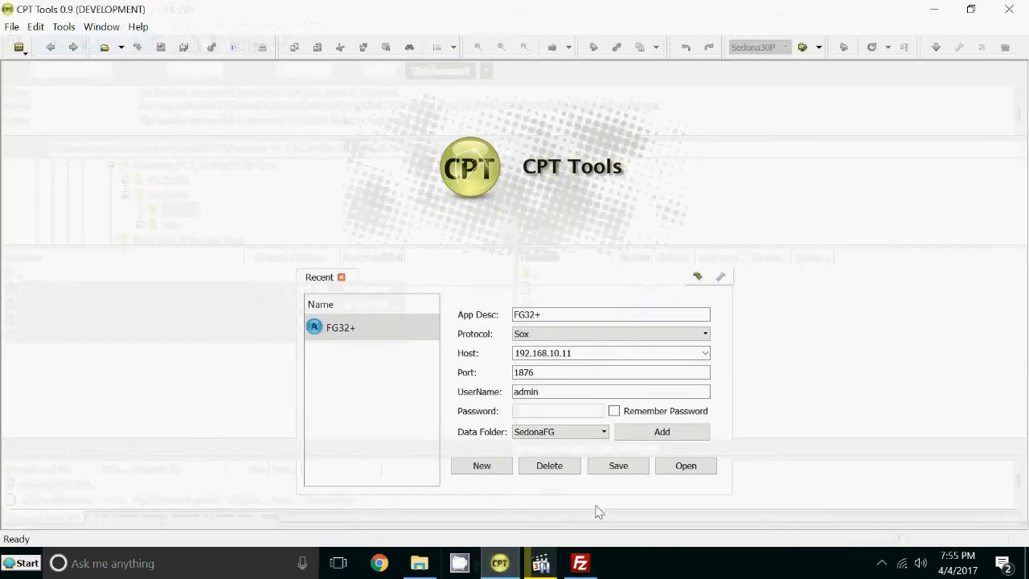
Connect to the FG32+ app at 192.168.10.11 and show the EasyIOFG Actions menu.
left_click(675, 471)
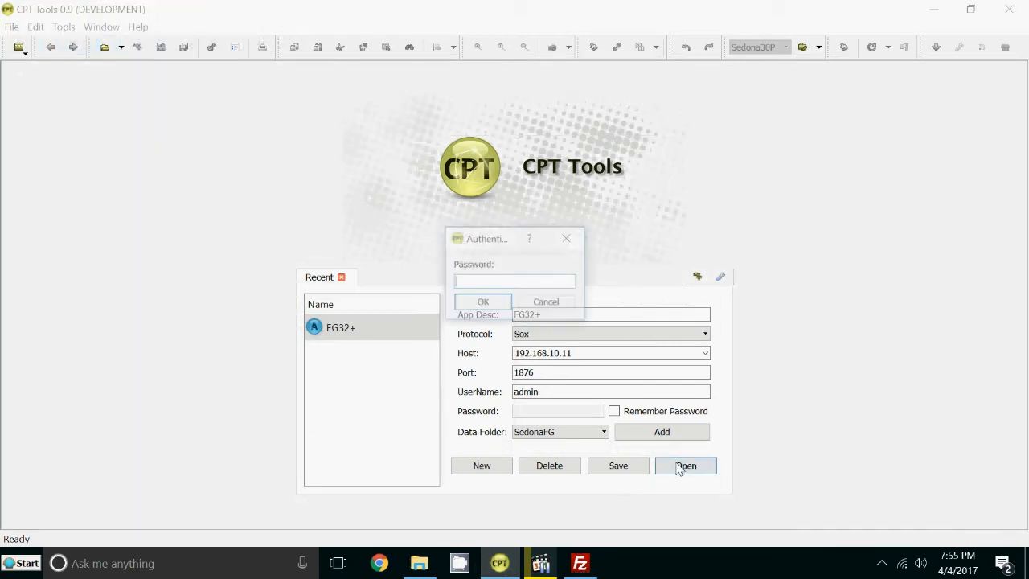
left_click(481, 302)
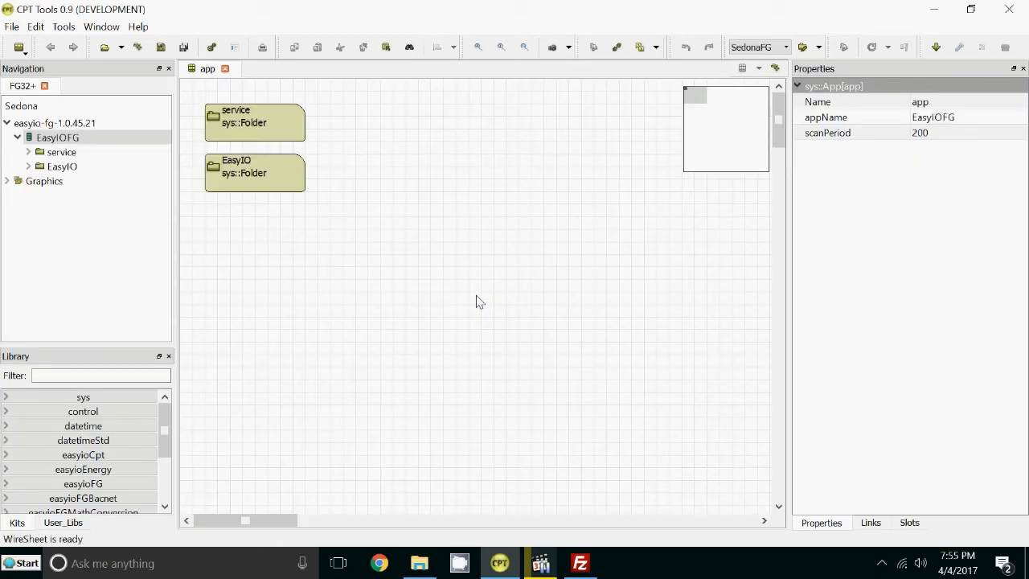
left_click(73, 141)
right_click(64, 141)
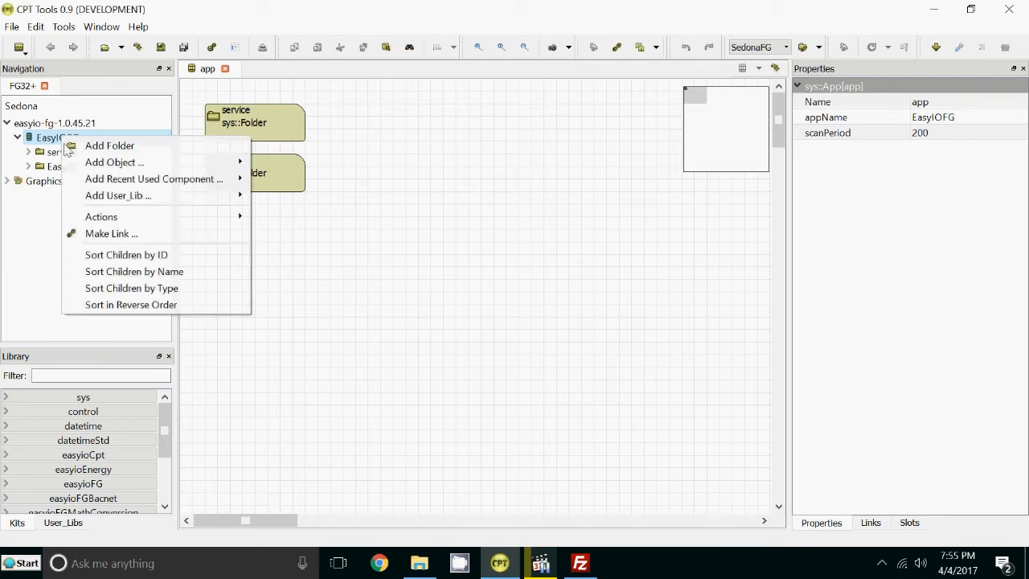
mouse_move(111, 219)
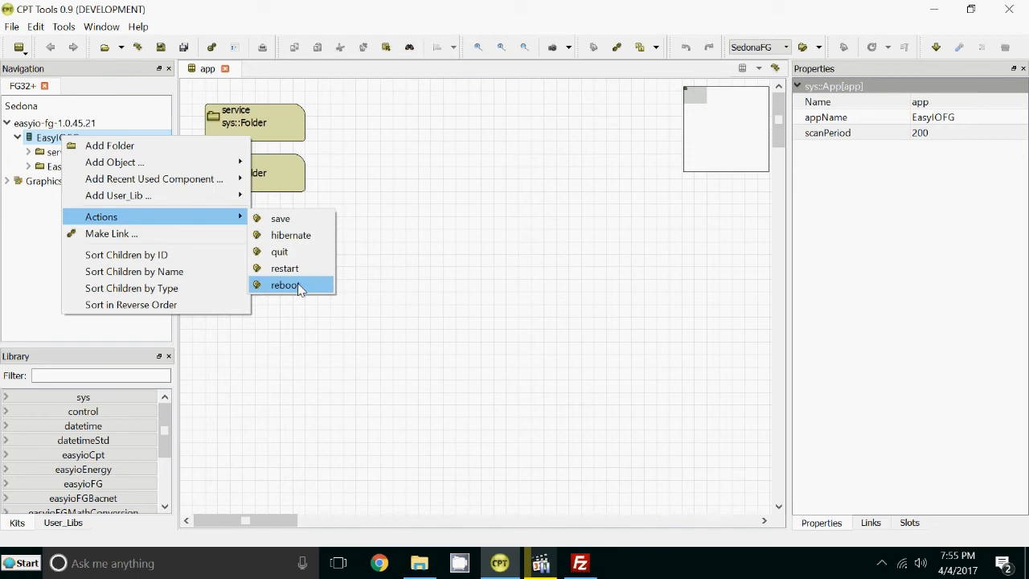
Confirm all four firmware files, including rootfs.yaffs2, reached /fg320, then go back to CPT Tools.
left_click(582, 567)
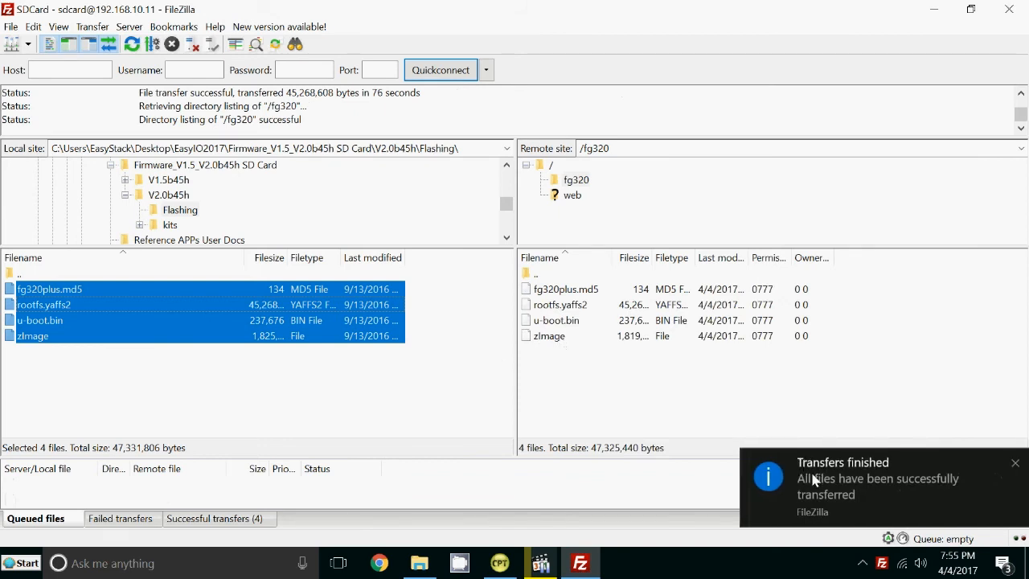
mouse_move(580, 563)
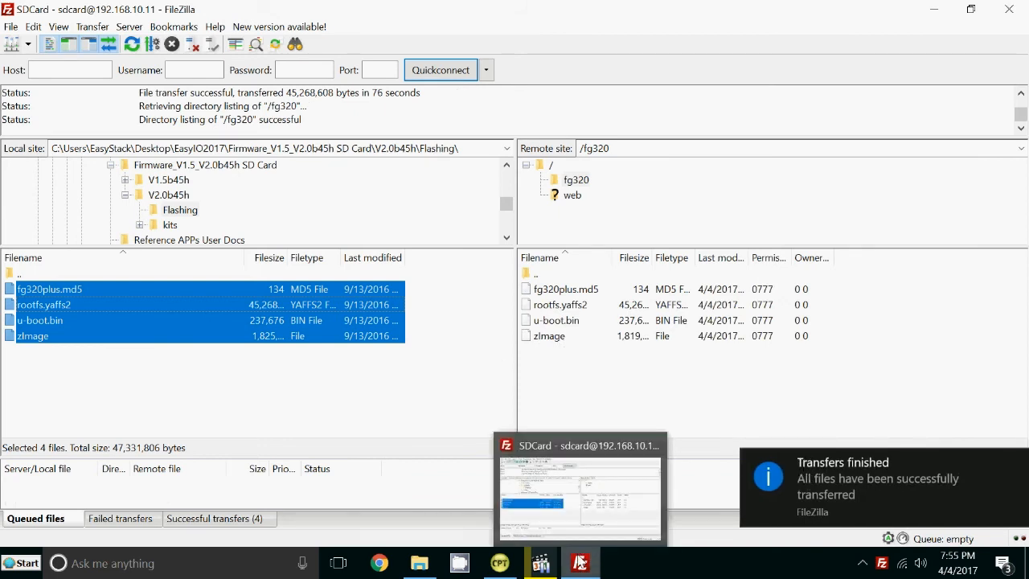
left_click(501, 563)
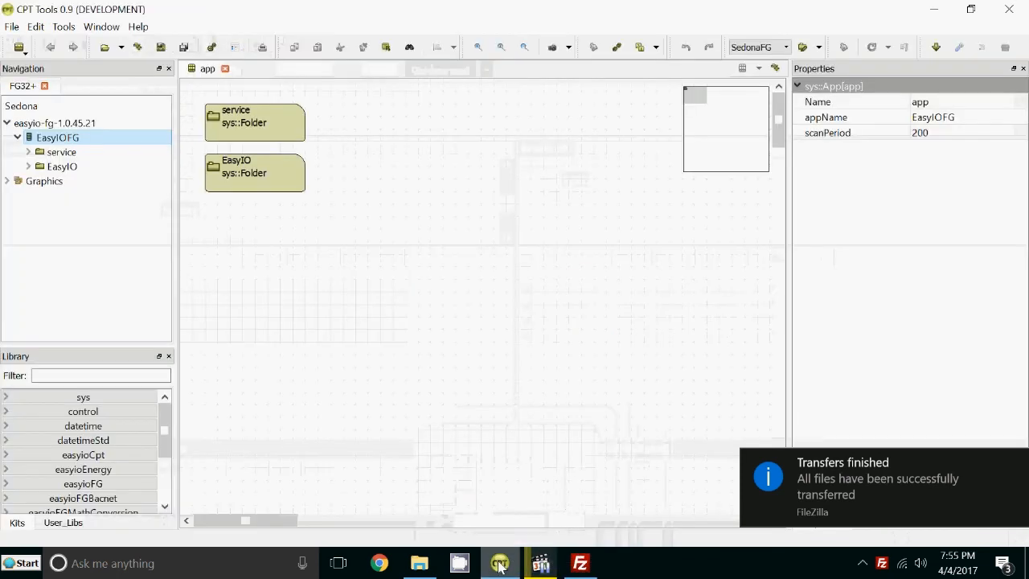
Reboot the EasyIOFG controller via Actions > reboot, confirm, and skip reconnecting.
right_click(56, 138)
mouse_move(98, 215)
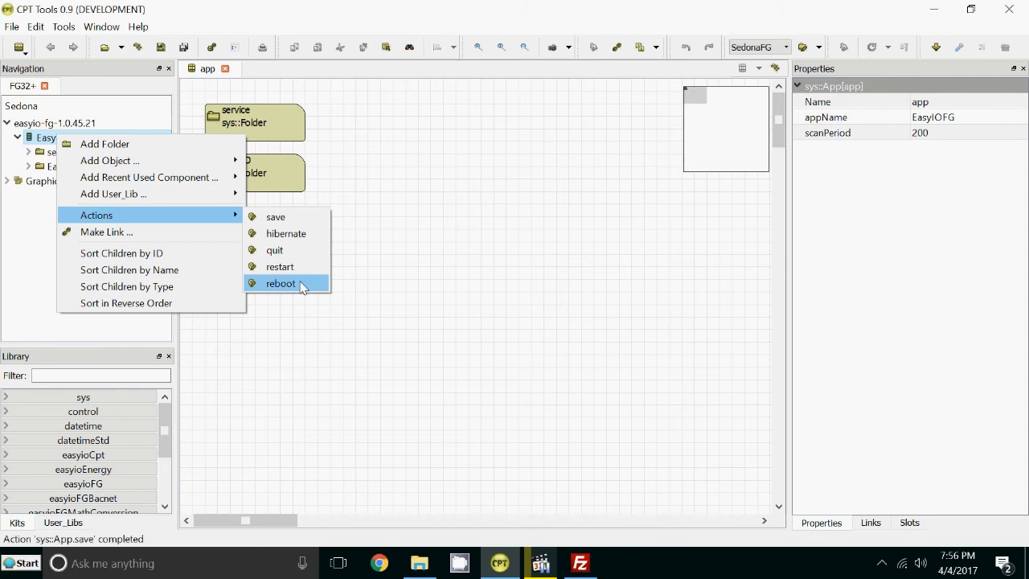
left_click(303, 285)
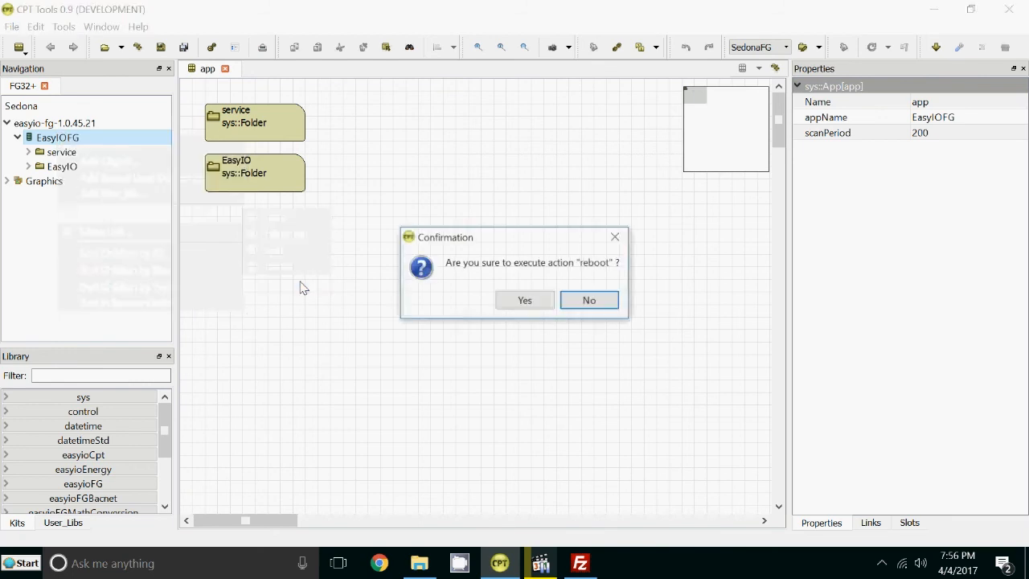
left_click(505, 299)
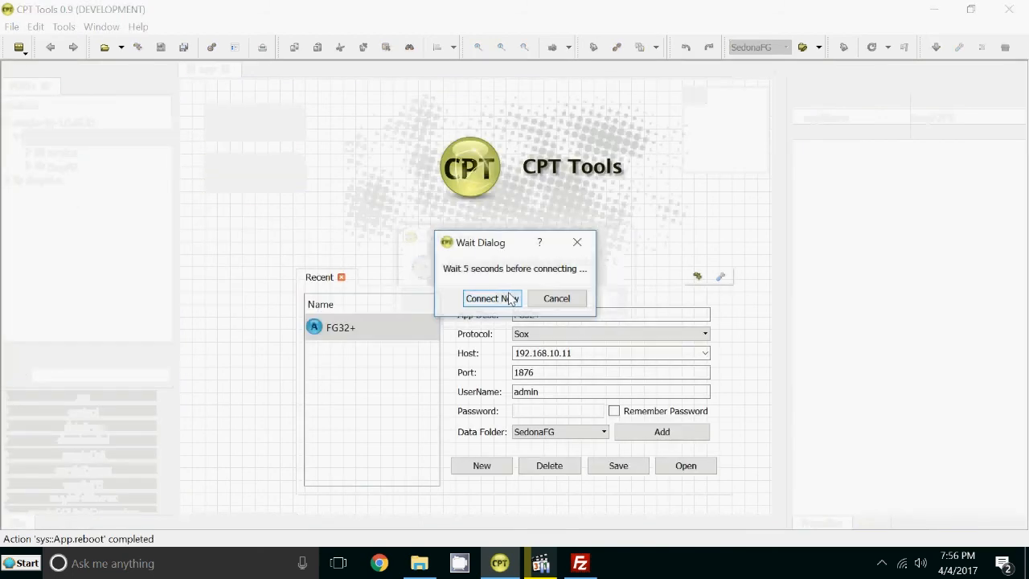
left_click(555, 300)
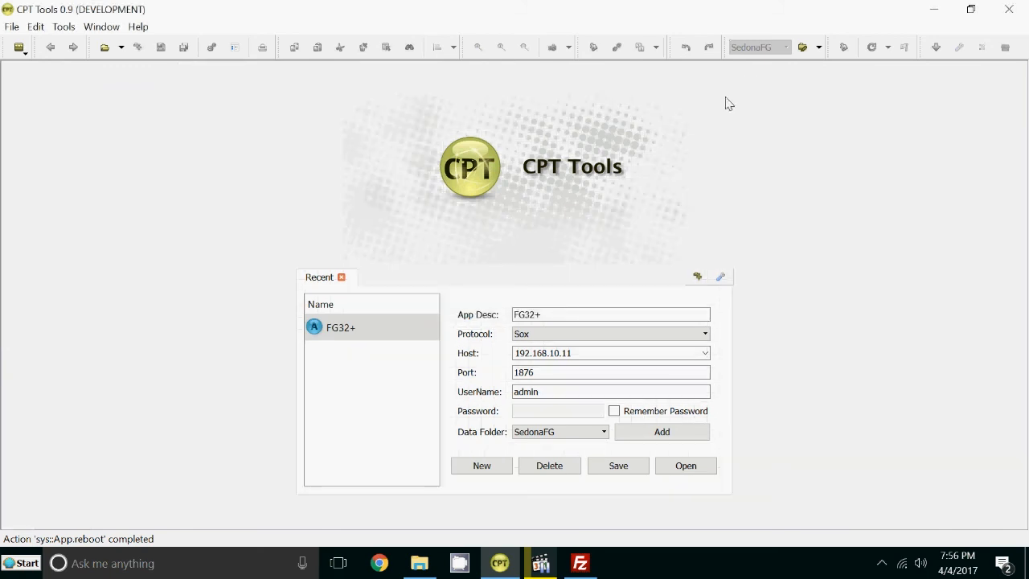
Bring FileZilla to the front to read the log showing the server closed the connection.
left_click(1005, 9)
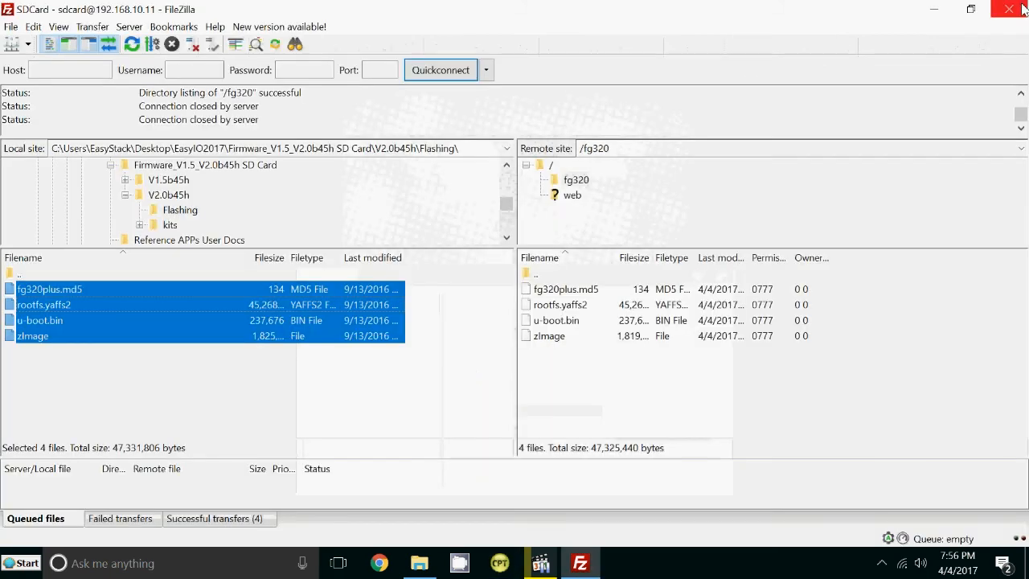